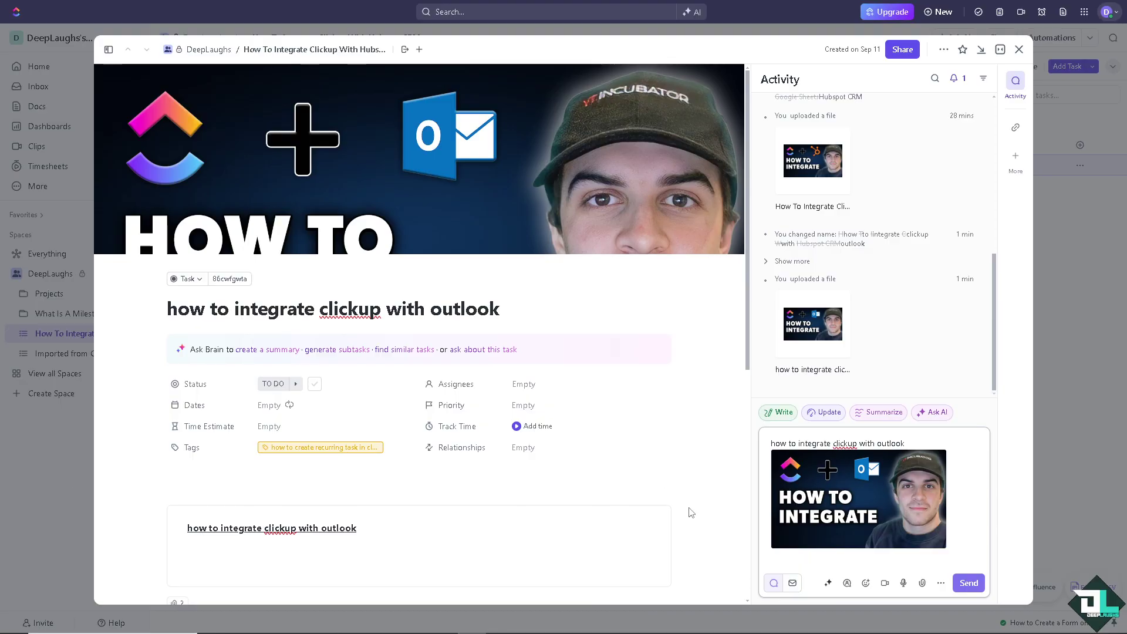
Post the comment 'how to integrate clickup with outlook' with the thumbnail image attached.
left_click(968, 583)
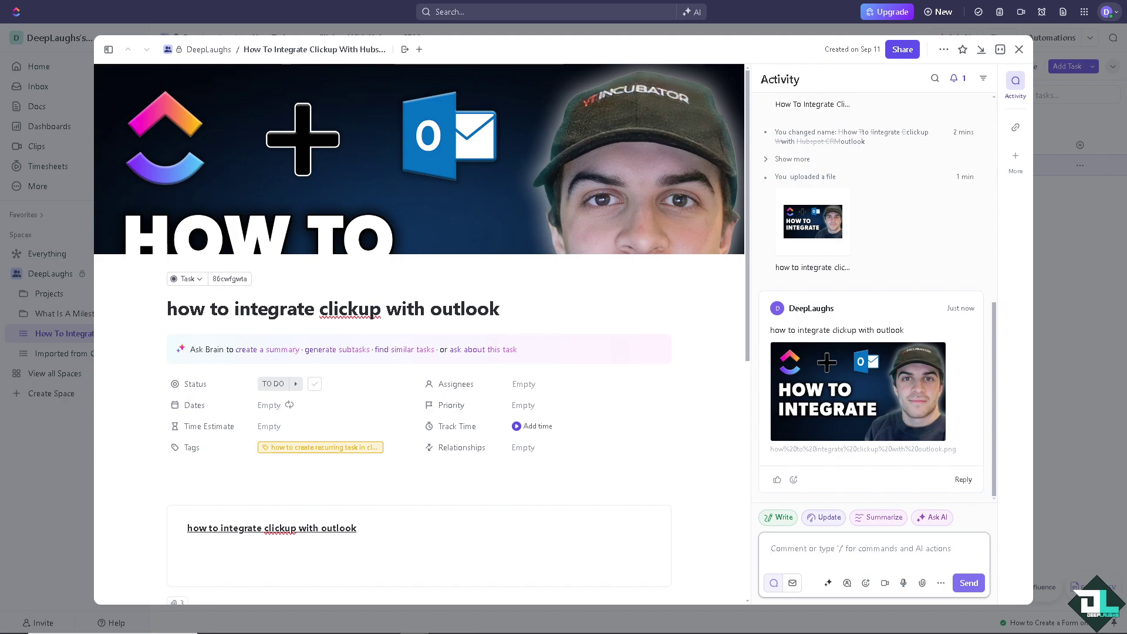
Close the task and go to App Center in the workspace settings.
left_click(1018, 51)
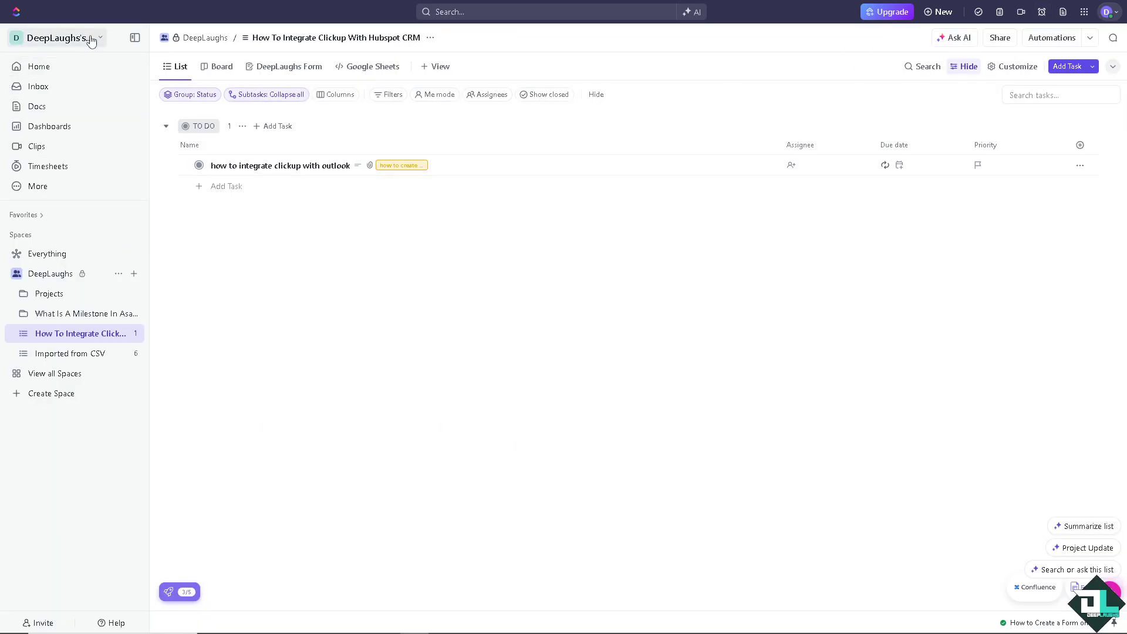
left_click(39, 43)
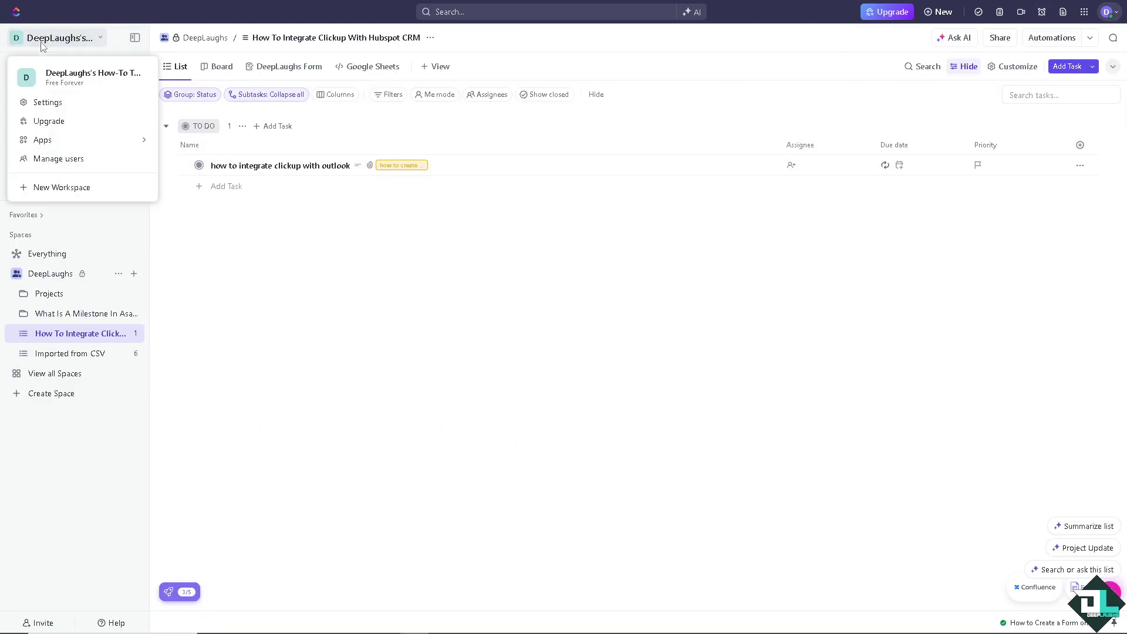
left_click(78, 105)
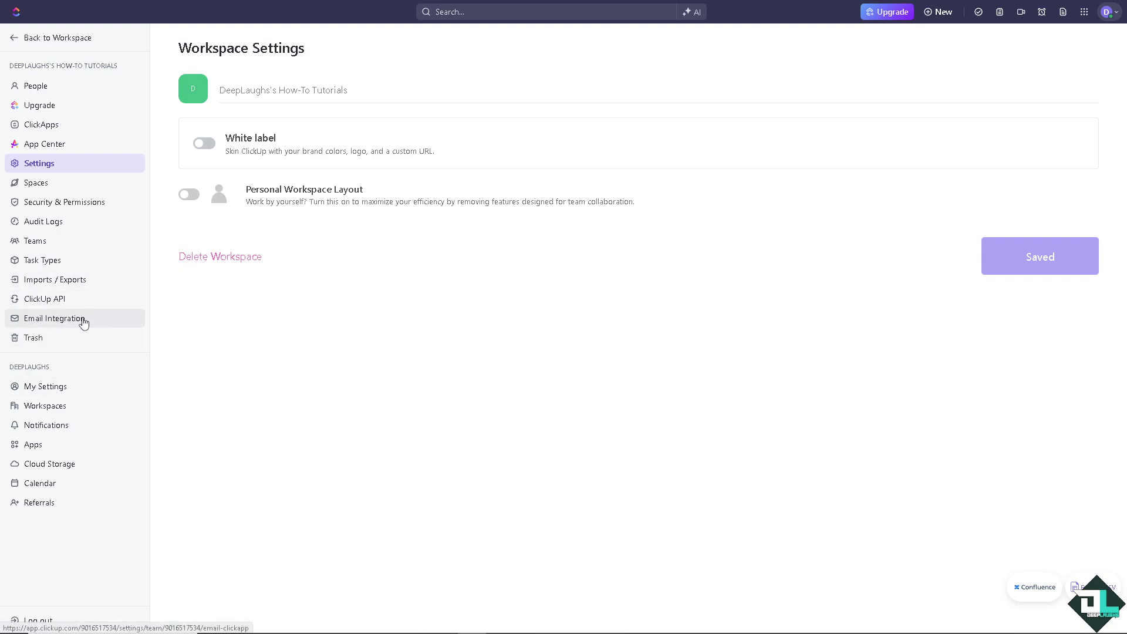
left_click(43, 145)
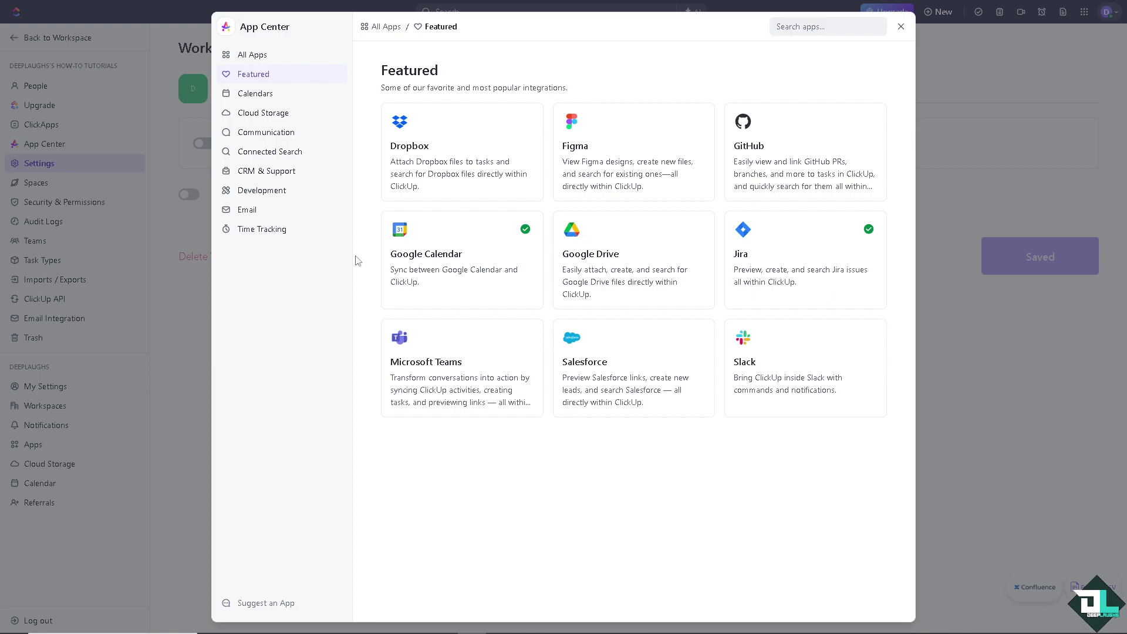
Filter App Center to Calendars and open the Outlook Calendar integration.
left_click(263, 97)
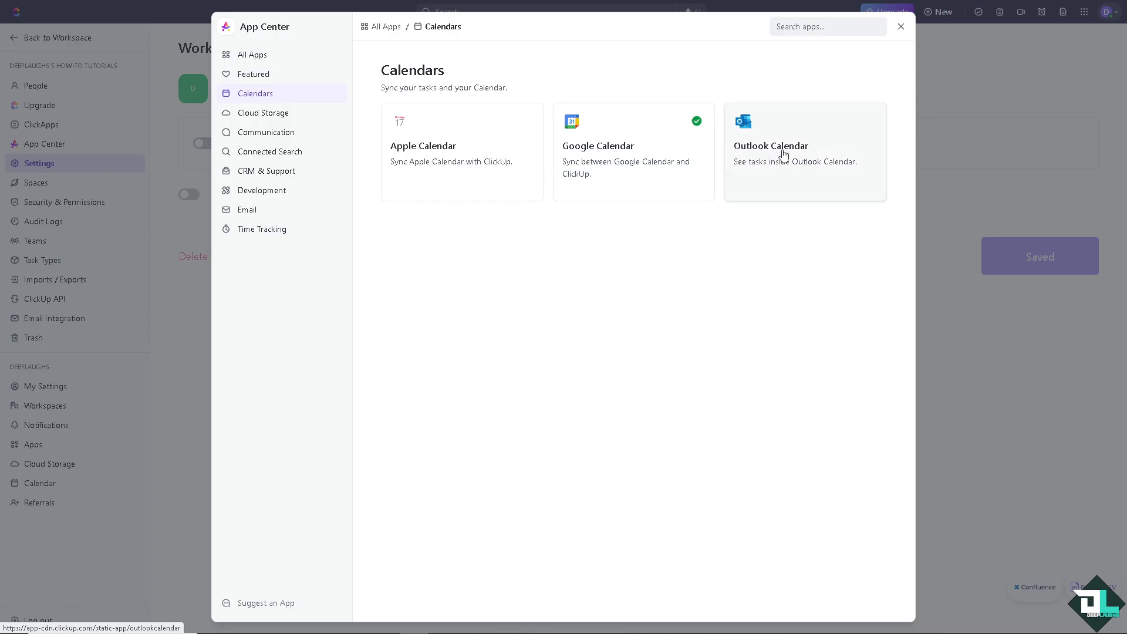
left_click(778, 176)
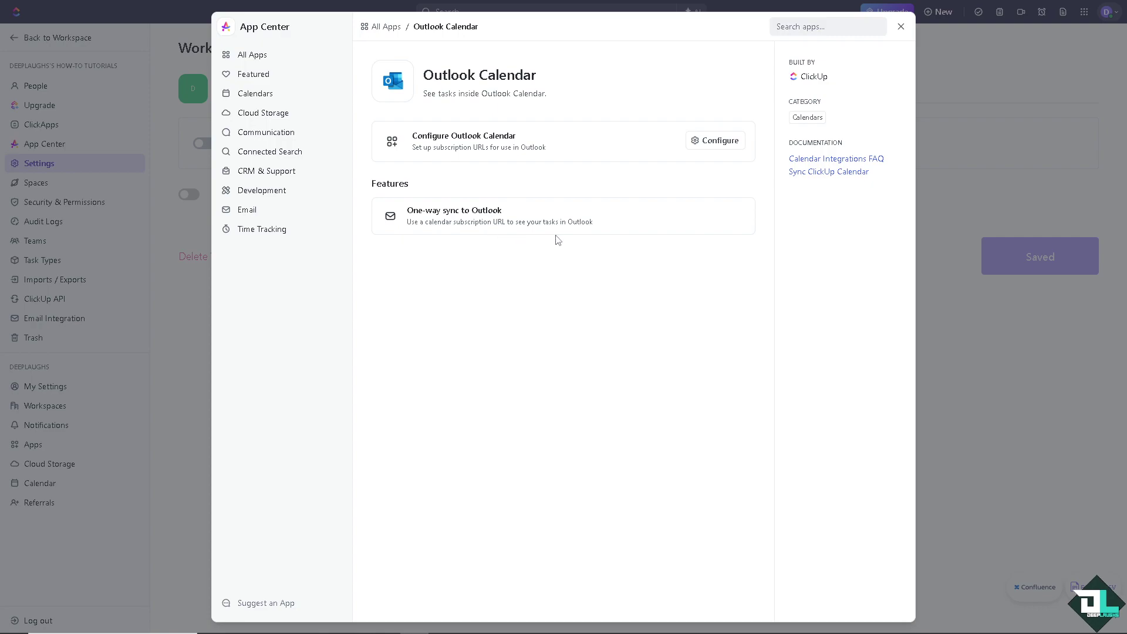
Create an Outlook sync of all tasks in DeepLaughs > Projects > Project 1 and save it.
left_click(733, 148)
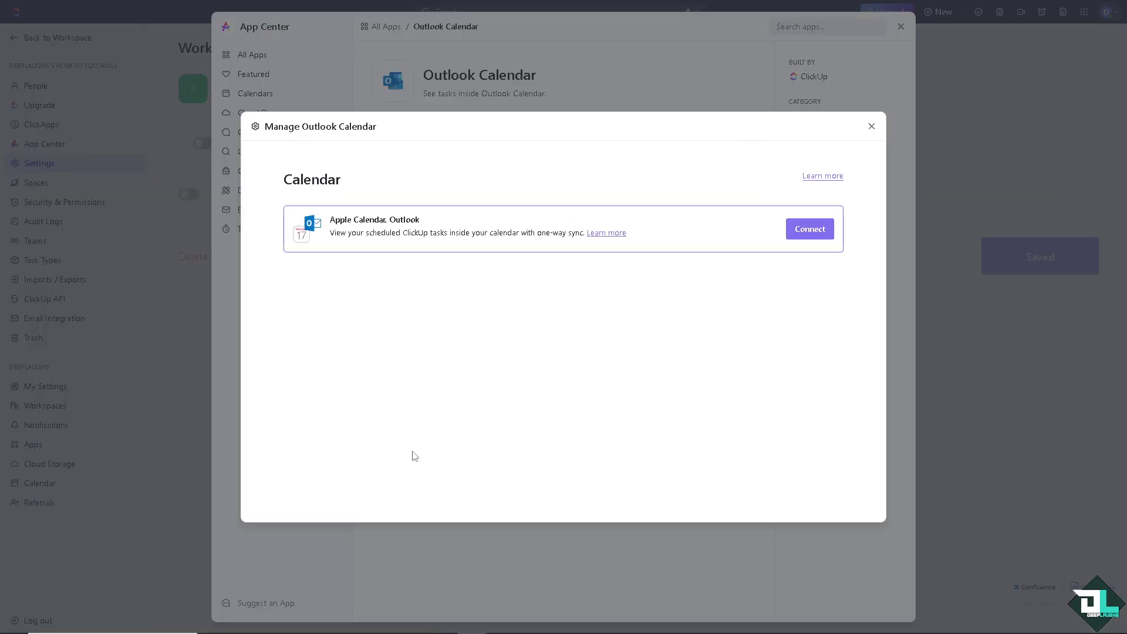
left_click(809, 233)
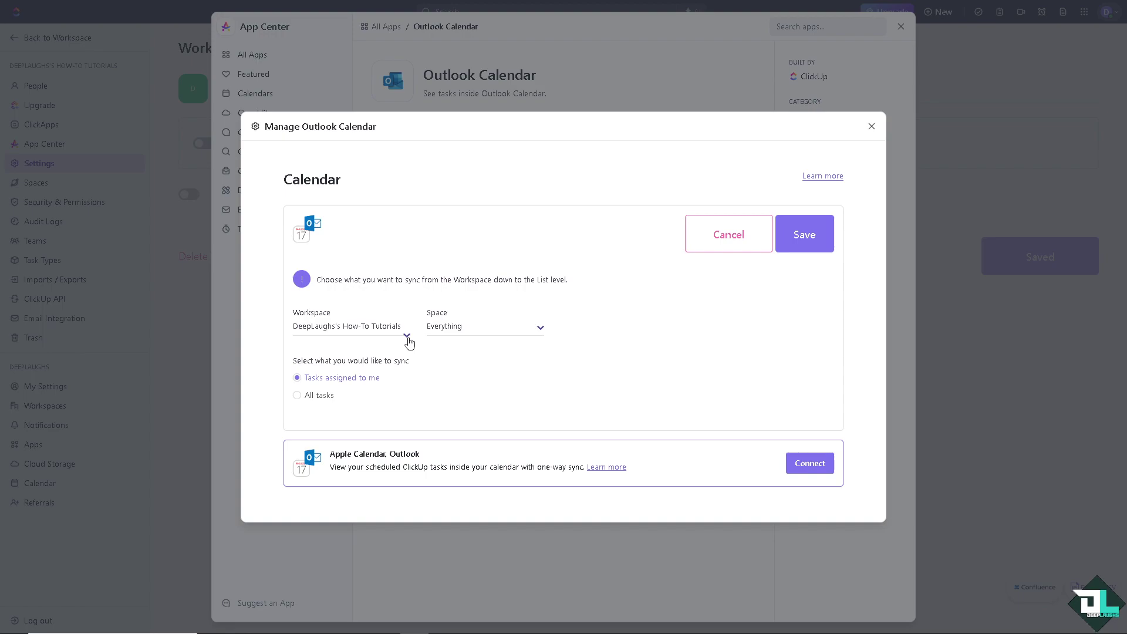
left_click(486, 333)
left_click(485, 387)
left_click(611, 334)
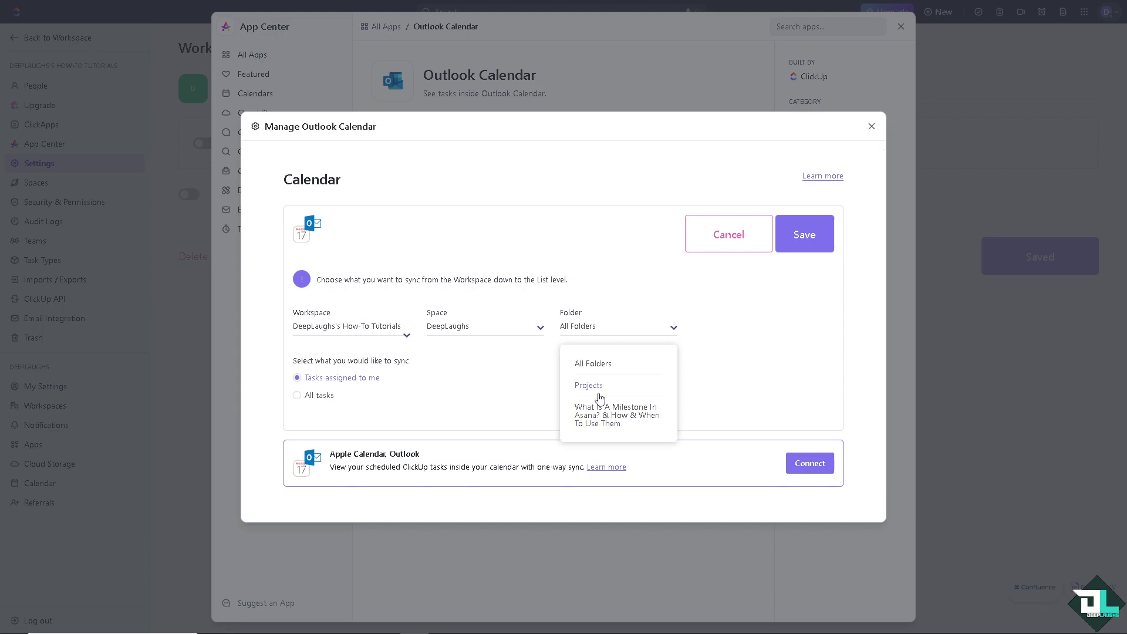
left_click(593, 390)
left_click(749, 336)
left_click(730, 387)
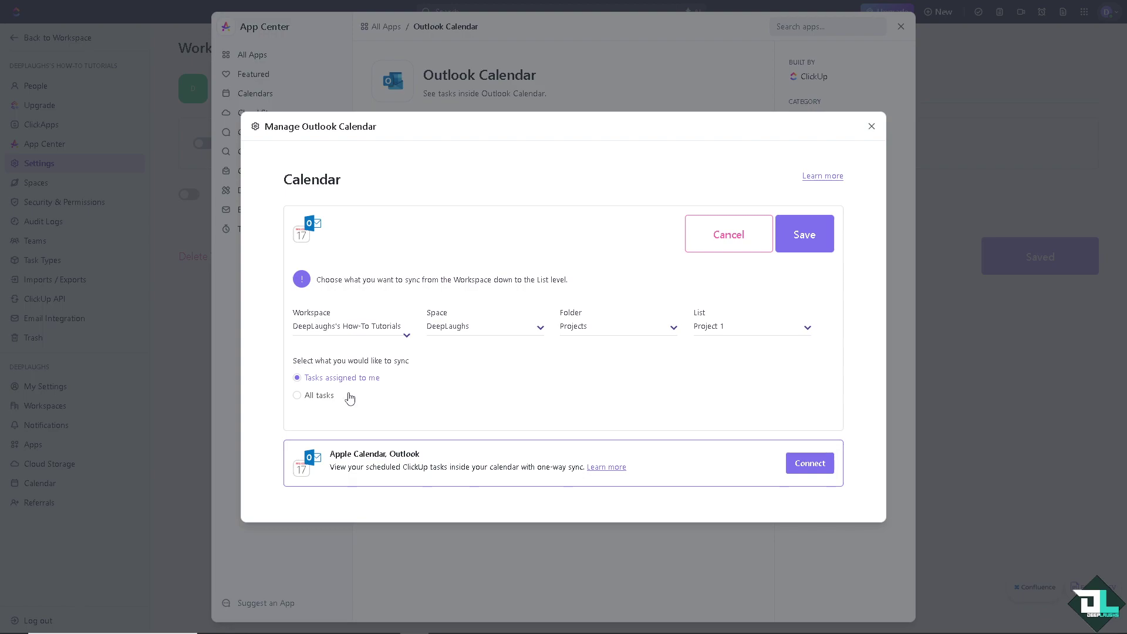
left_click(322, 396)
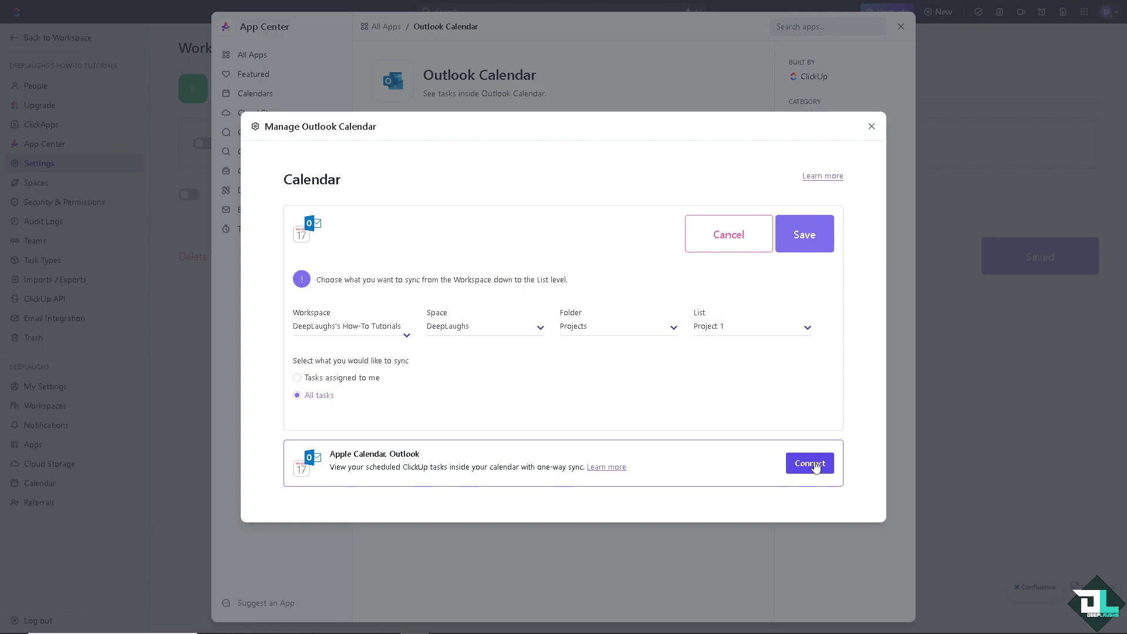
left_click(811, 241)
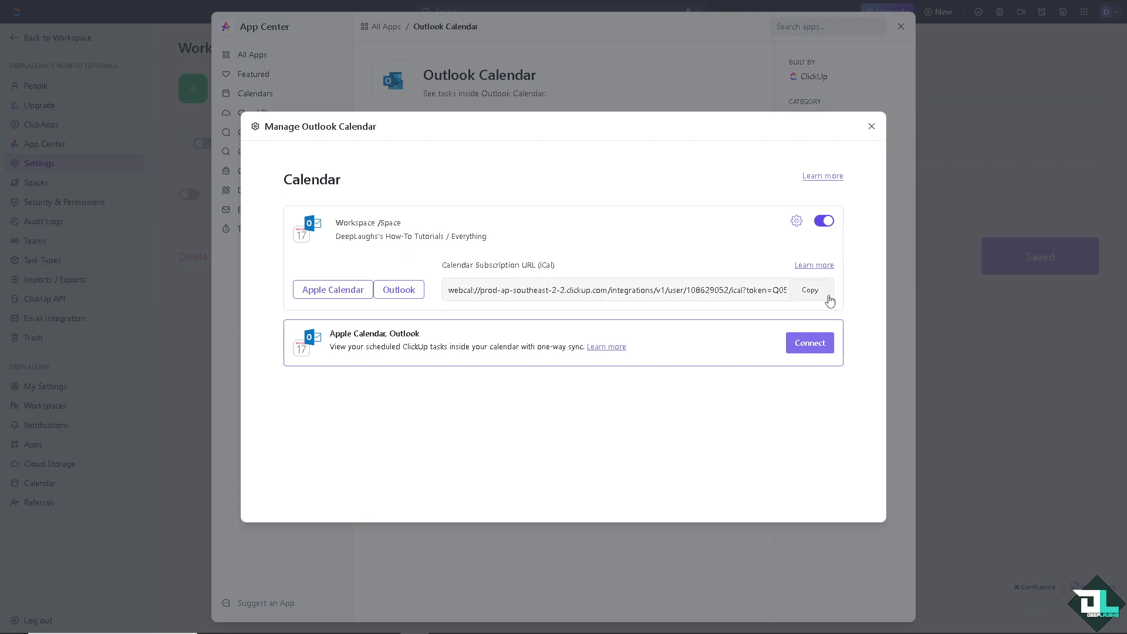
Add a second sync using the default Everything space and Tasks assigned to me, then save.
left_click(810, 346)
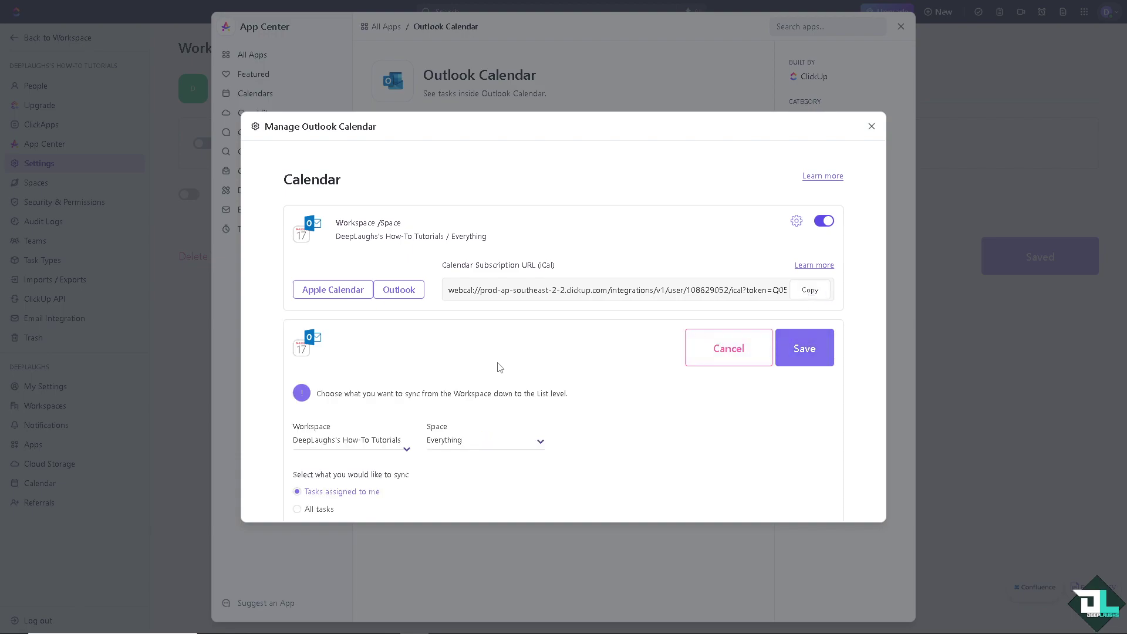
scroll(523, 365, "down", 3)
left_click(810, 419)
scroll(657, 401, "down", 3)
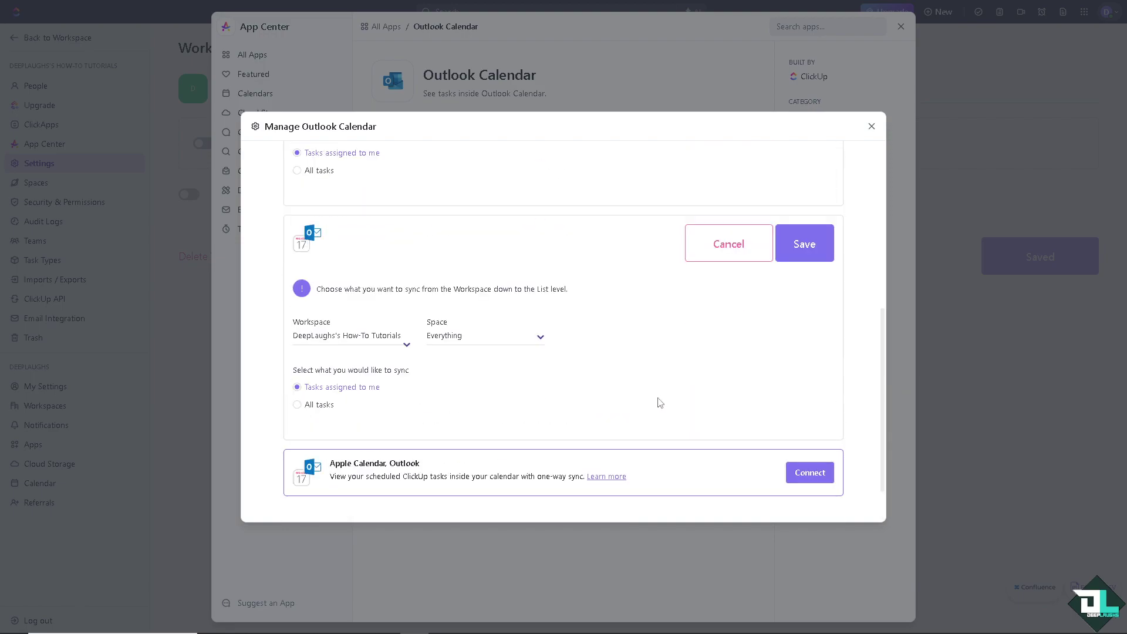
scroll(670, 396, "up", 6)
left_click(804, 355)
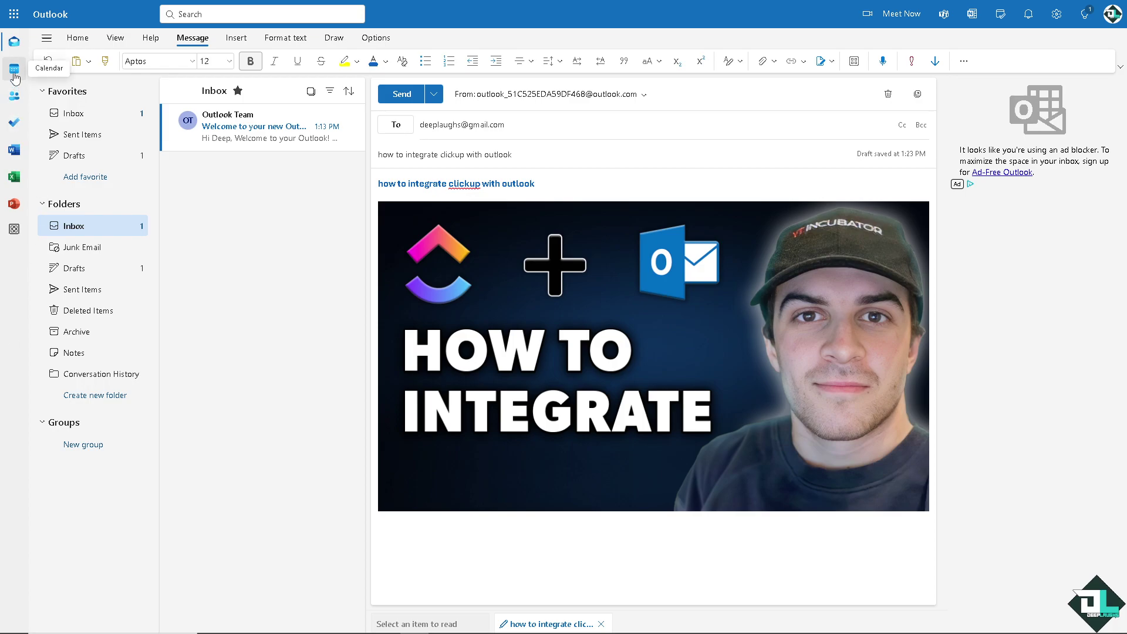
Switch Outlook from the mail draft to the September 2024 calendar month view.
left_click(14, 73)
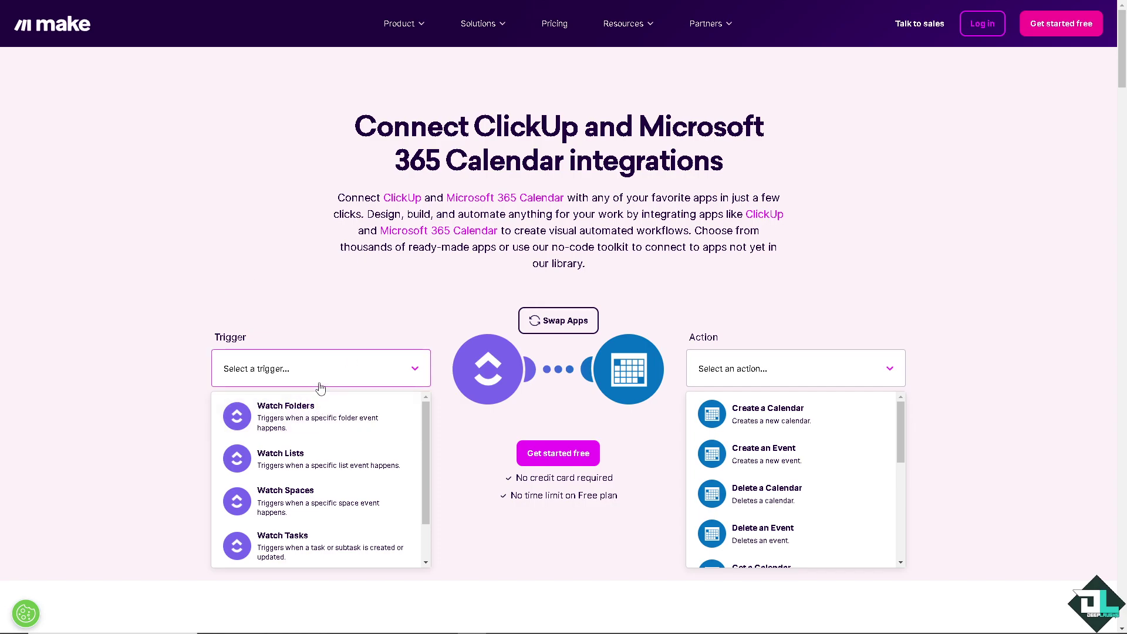
On Make's integration page, try the Watch Folders trigger and Create an Event action, then clear both.
left_click(338, 439)
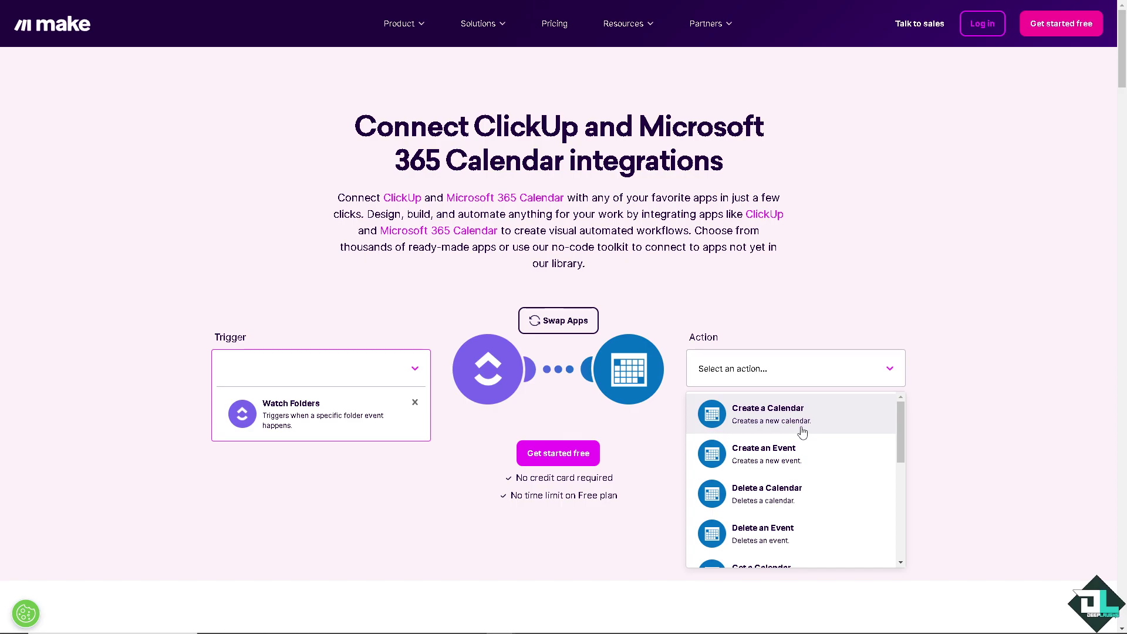
scroll(802, 433, "down", 1)
scroll(800, 437, "up", 1)
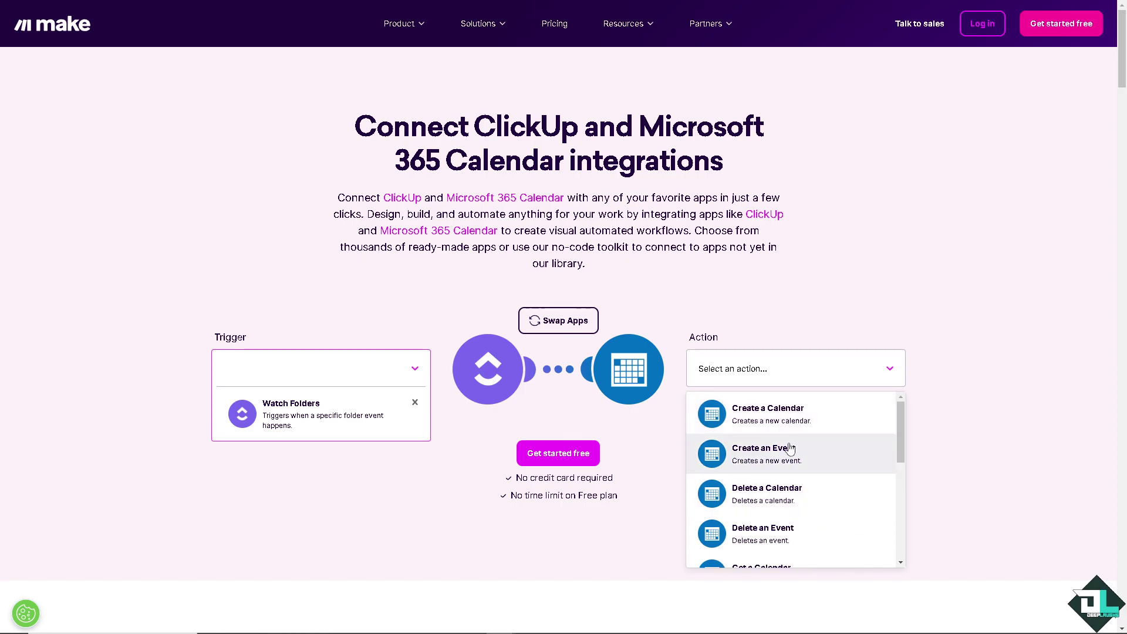
left_click(781, 454)
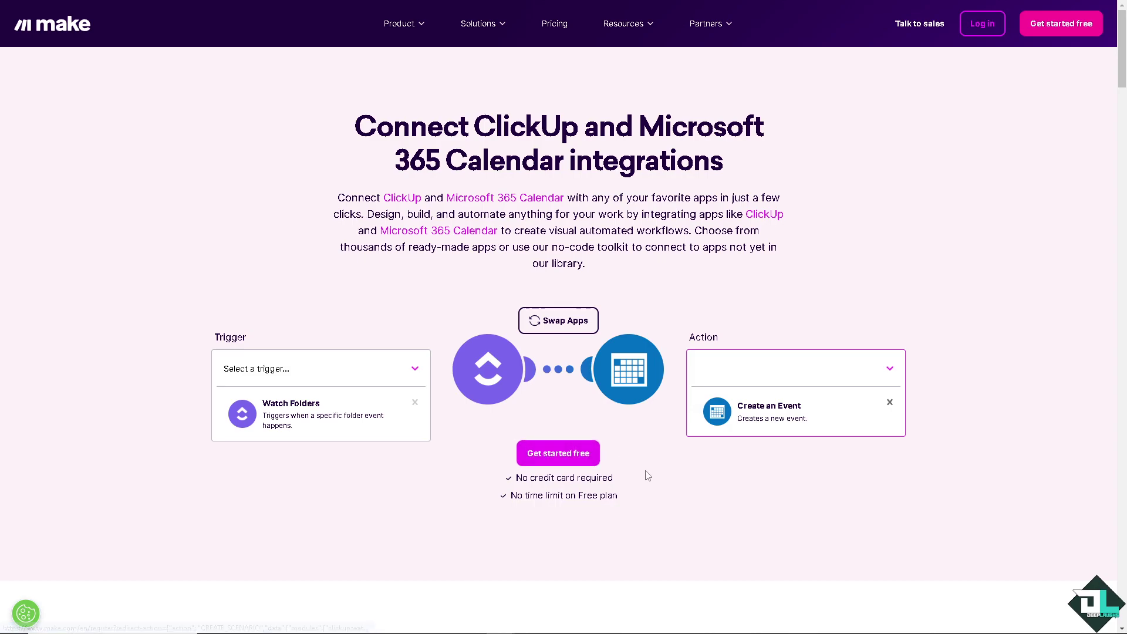
left_click(561, 328)
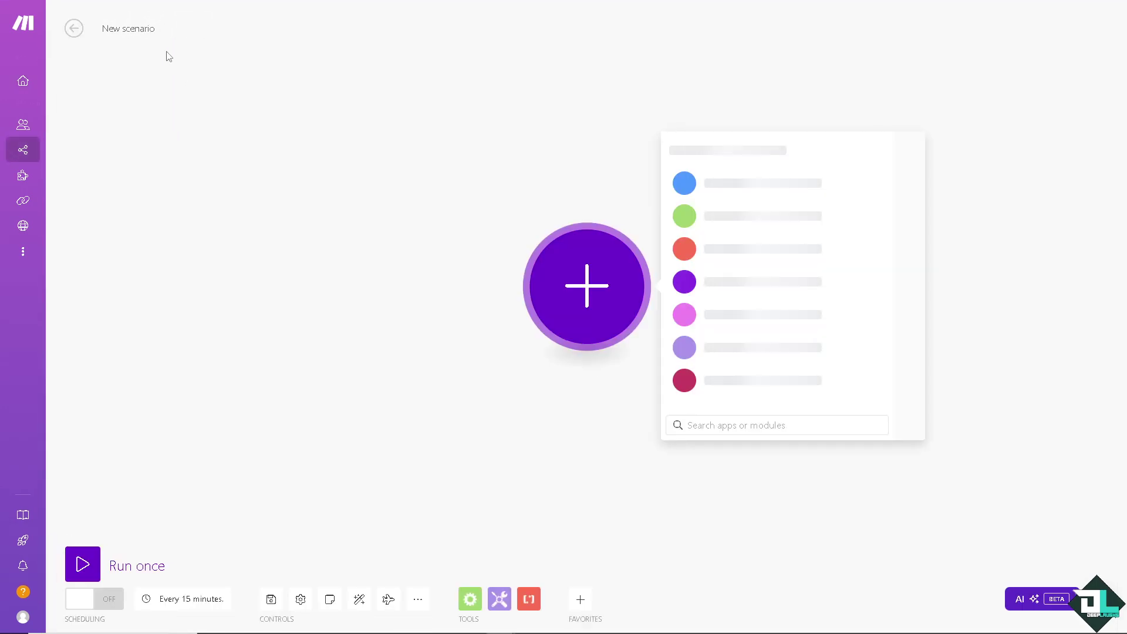
Name the scenario 'how to integrate clickup with outlook' and add a ClickUp Watch Tasks (Instant) trigger.
left_click(145, 30)
type("how to integrate clickup with outlook")
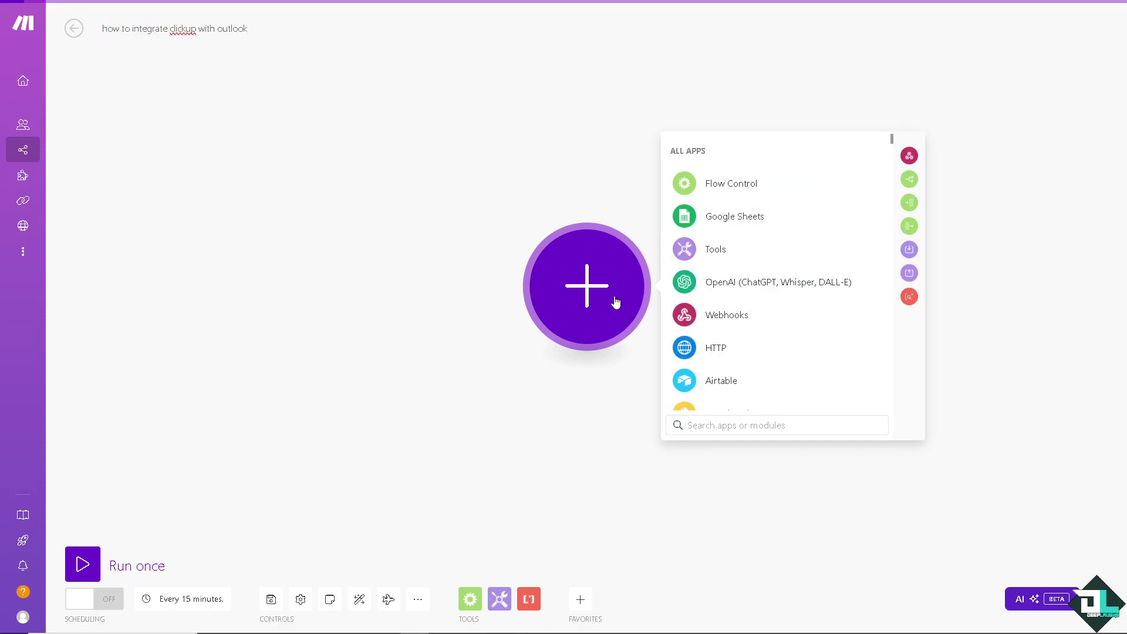
type("Click")
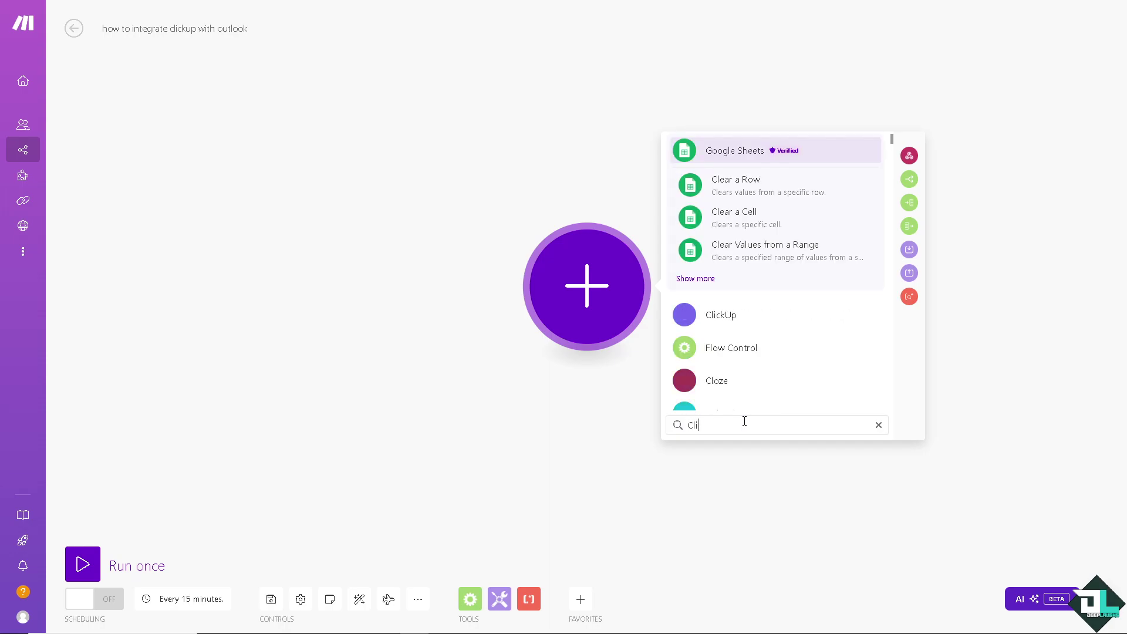
left_click(721, 153)
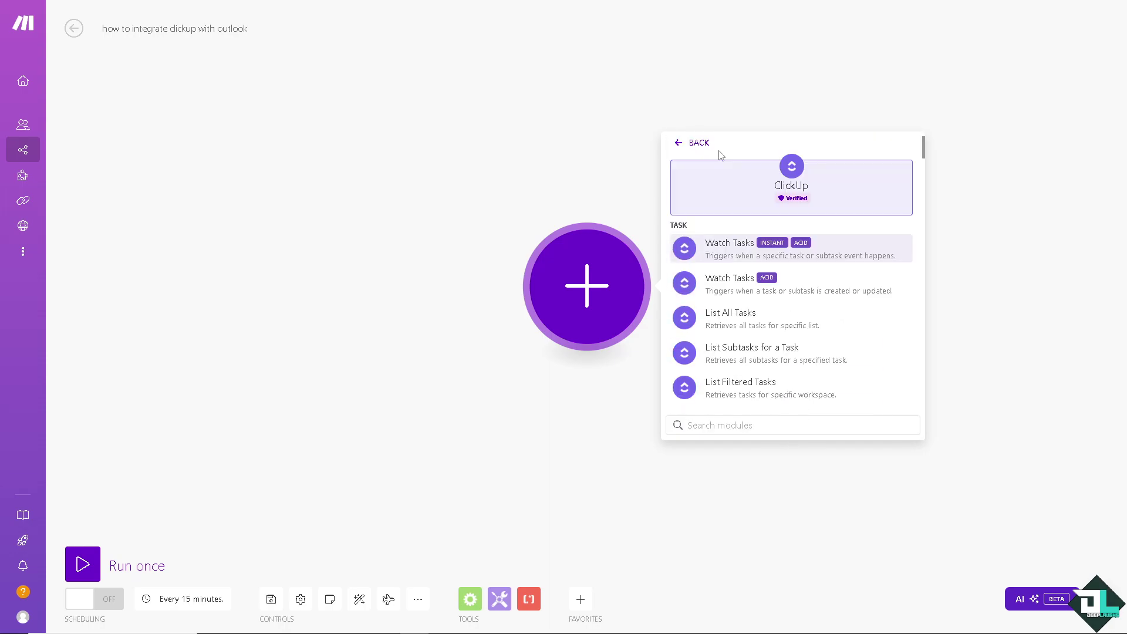
left_click(727, 251)
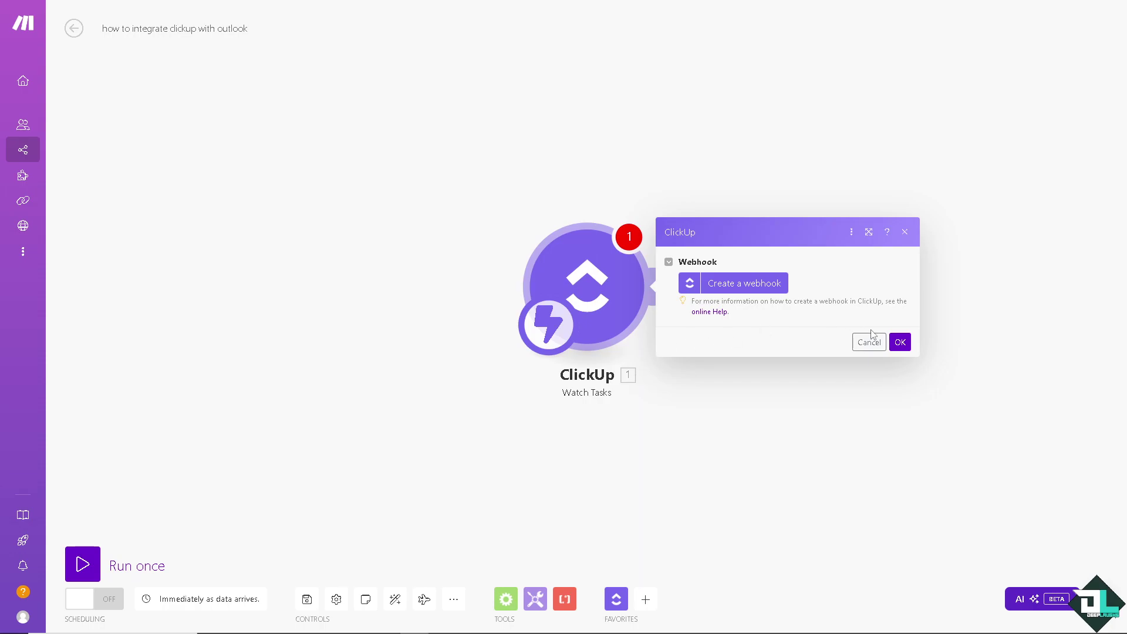
Start a webhook on the DeepLaughs's How-To Tutorials workspace, filtered by a single task.
left_click(900, 342)
left_click(743, 282)
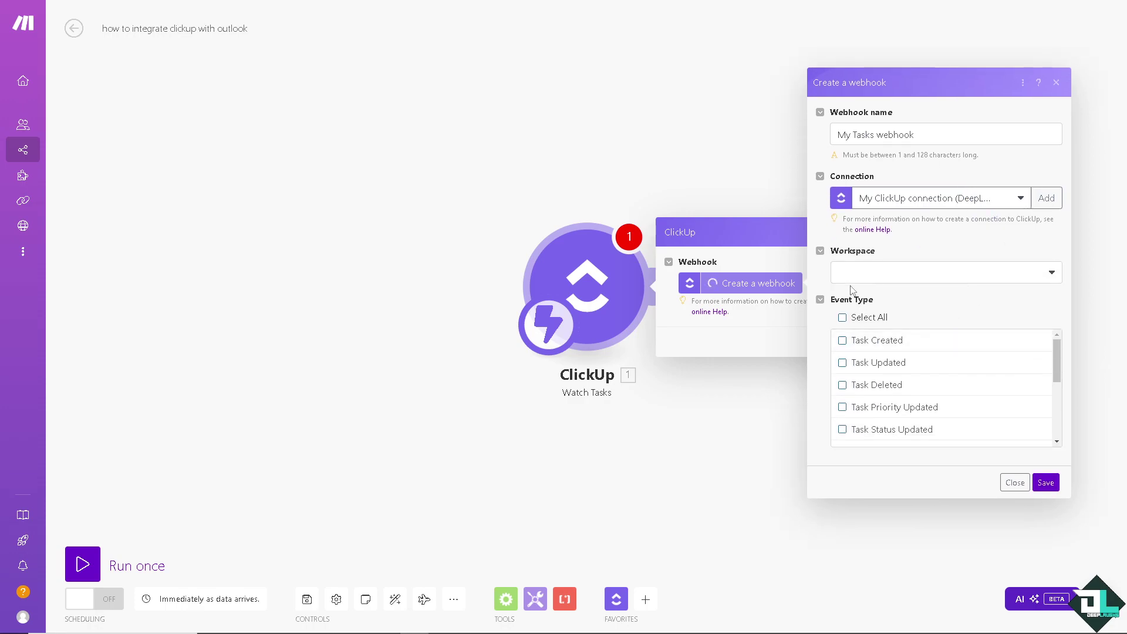
left_click(864, 278)
left_click(875, 294)
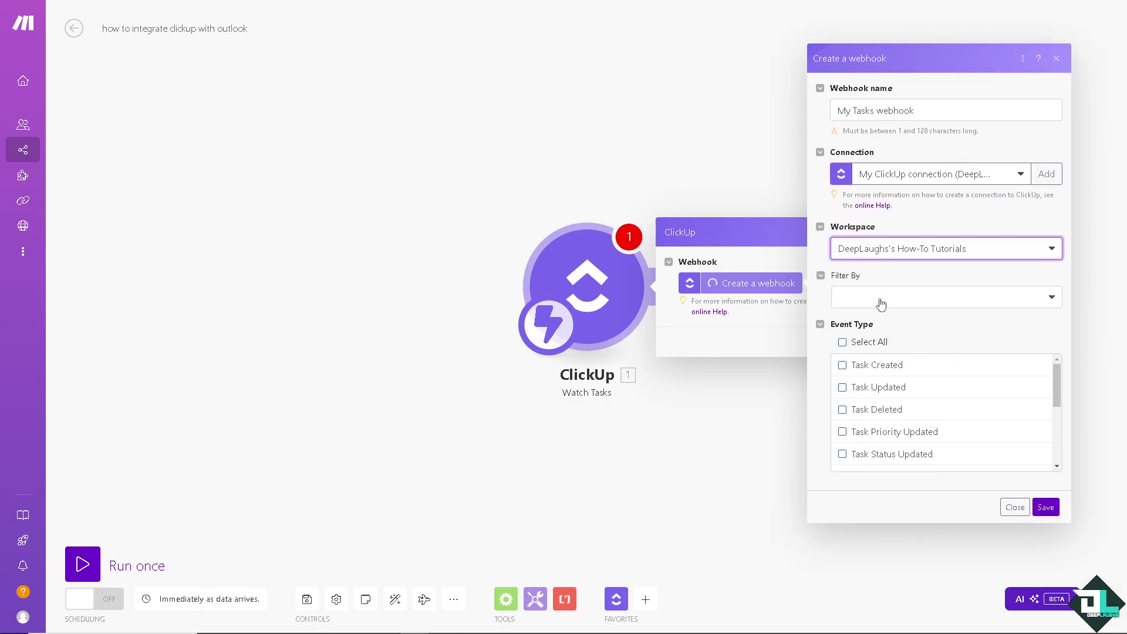
left_click(886, 301)
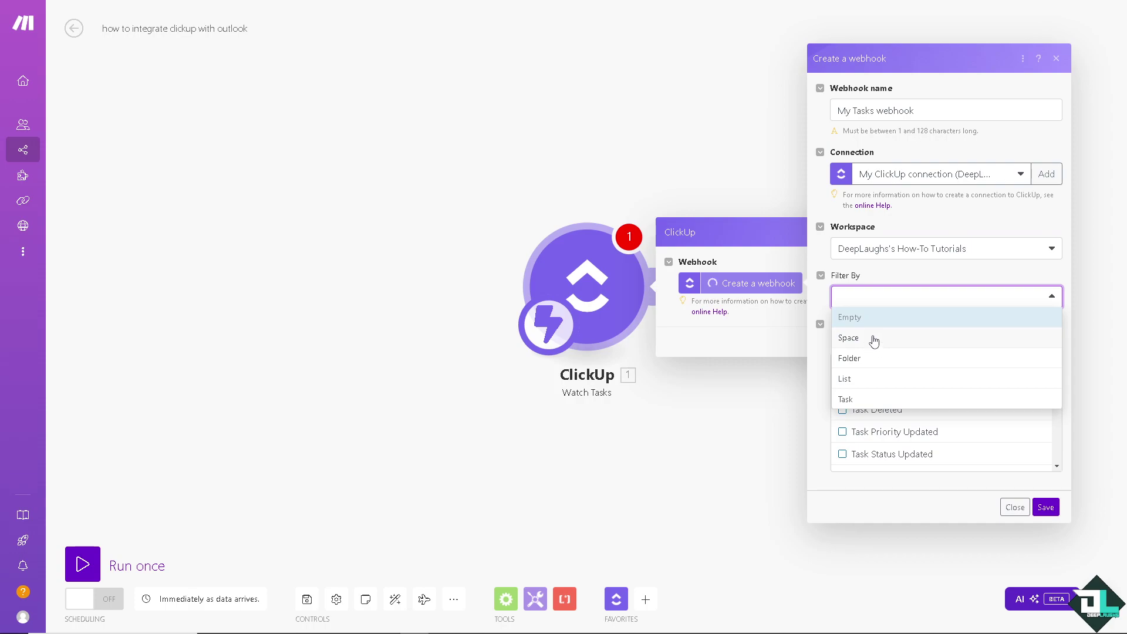
left_click(863, 404)
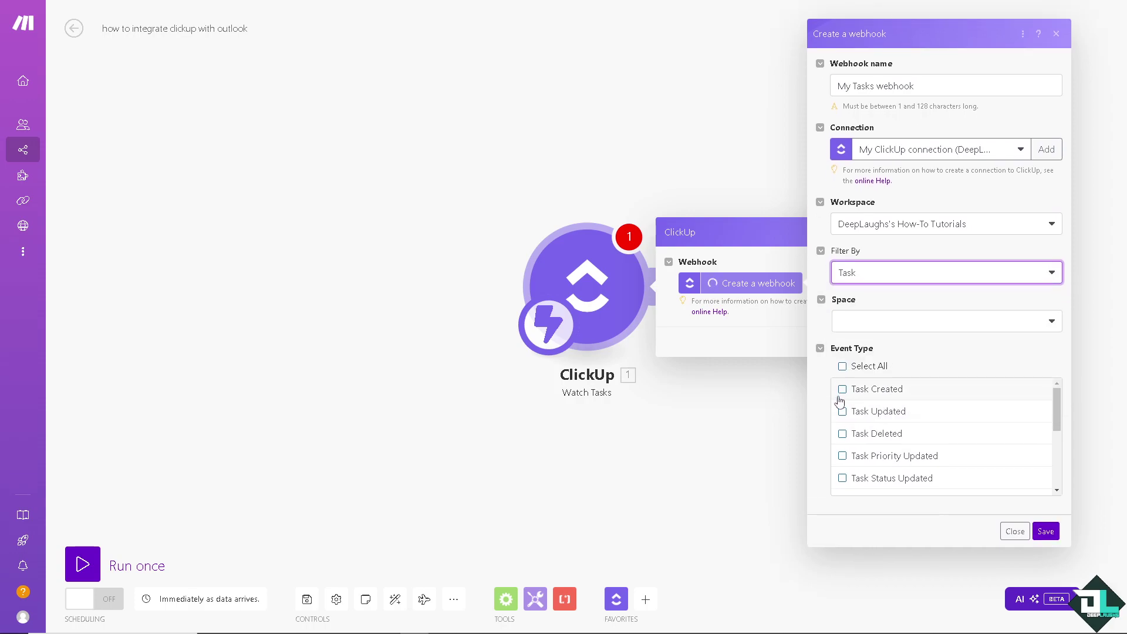
Watch Task 3 in DeepLaughs > Projects > Project 1 for Task Created and save the webhook.
left_click(879, 326)
left_click(878, 343)
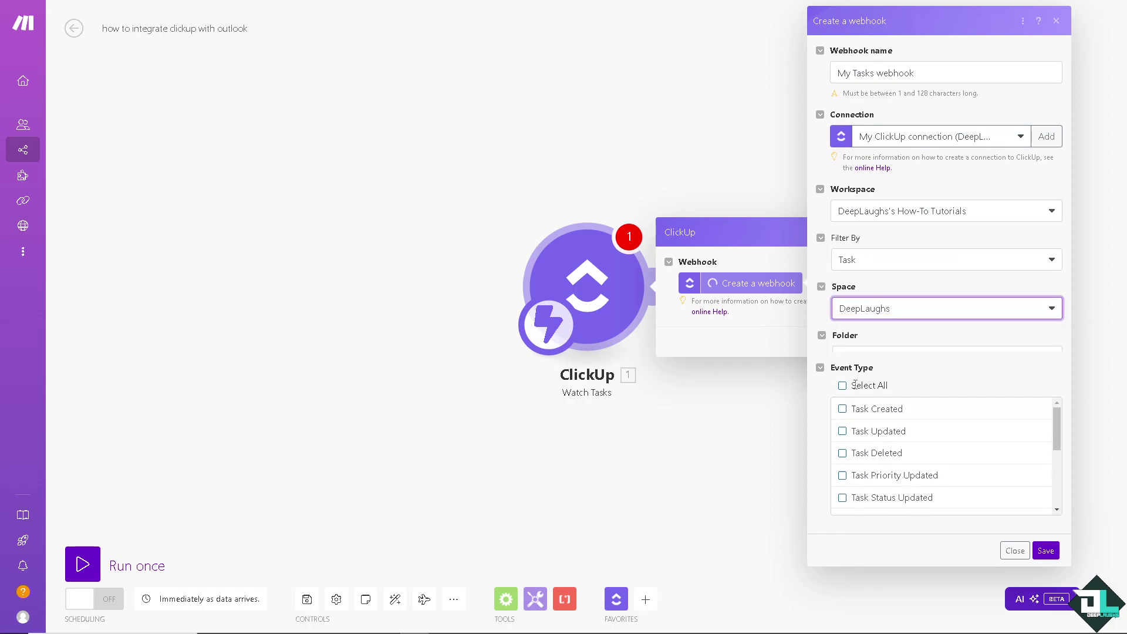
left_click(890, 358)
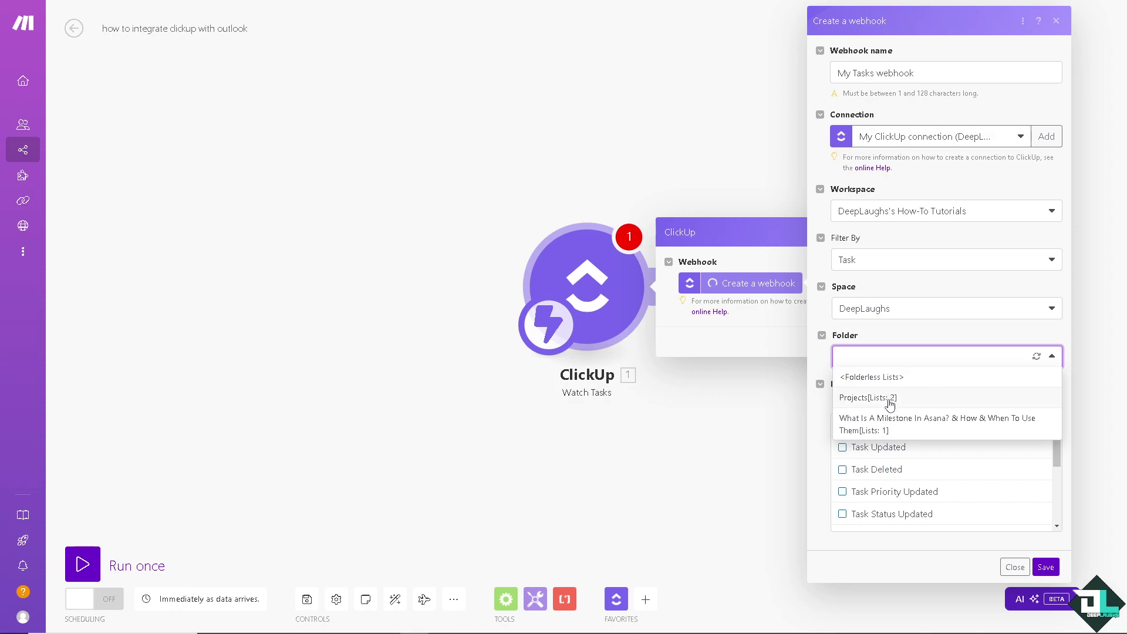
left_click(873, 398)
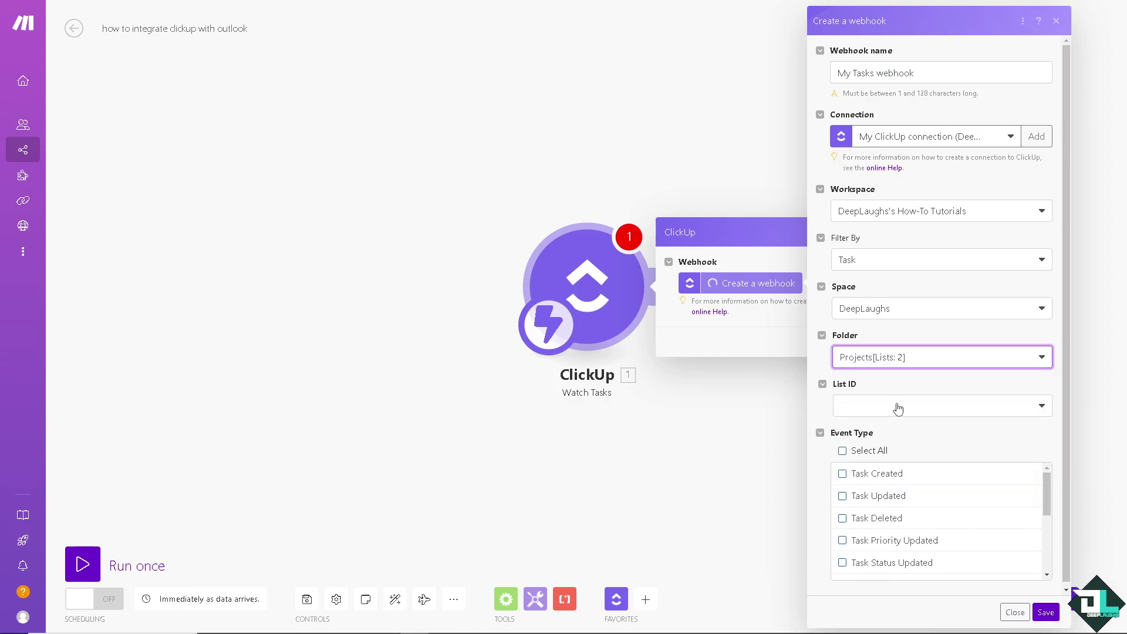
left_click(896, 405)
left_click(885, 428)
scroll(882, 440, "down", 1)
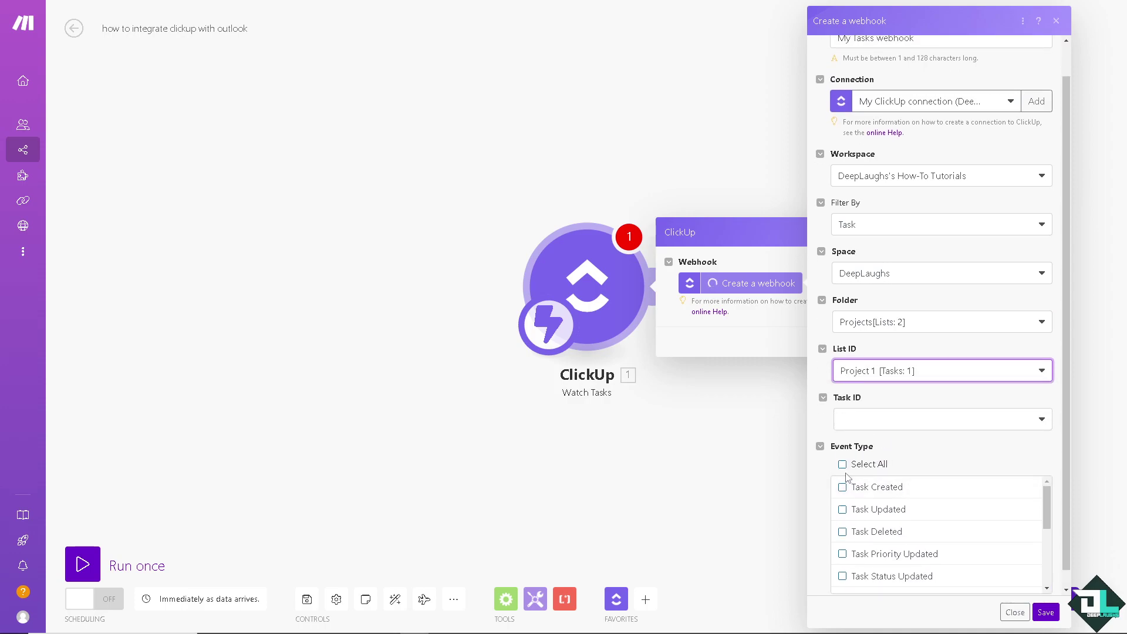
left_click(860, 425)
left_click(869, 441)
scroll(857, 445, "down", 1)
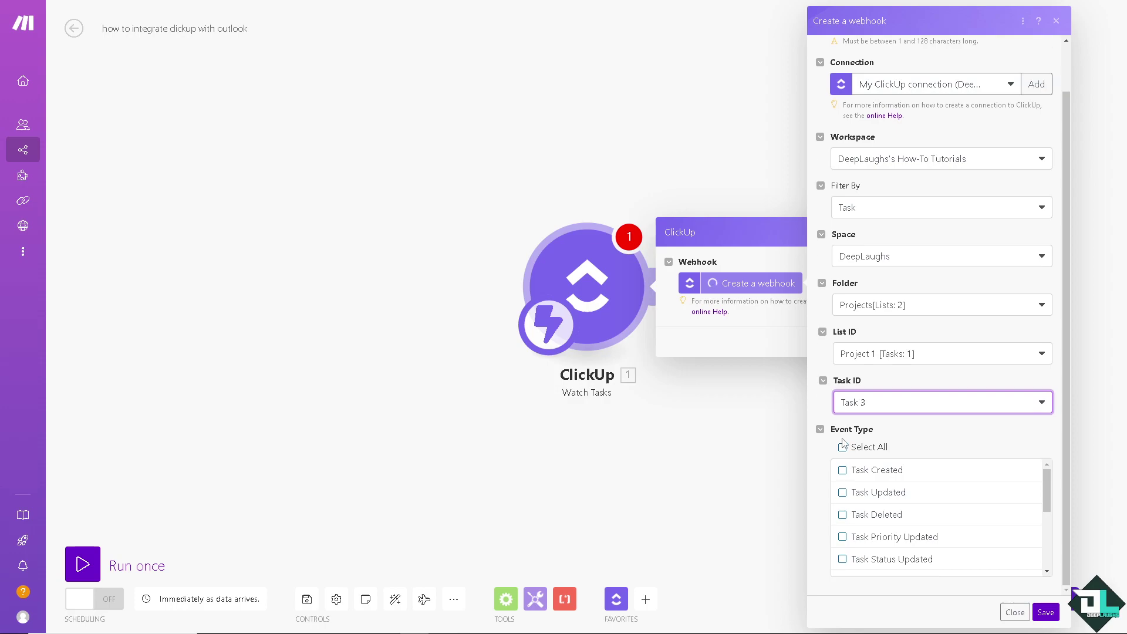
left_click(843, 470)
left_click(1044, 612)
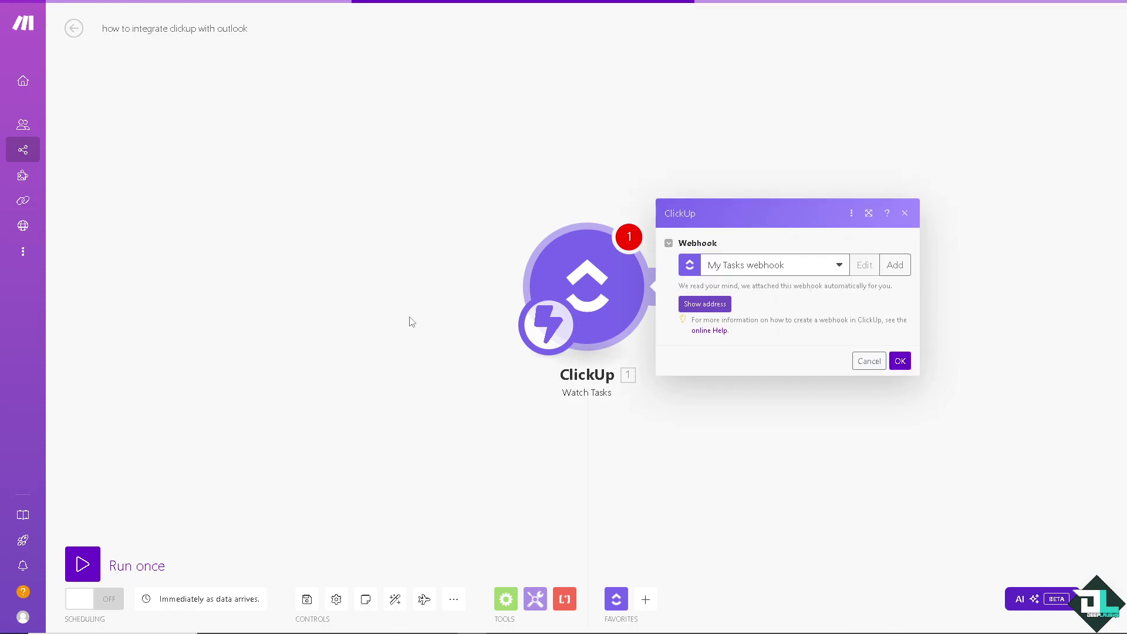
Confirm the trigger and add a Microsoft 365 Calendar Create an Event module after it.
left_click(900, 361)
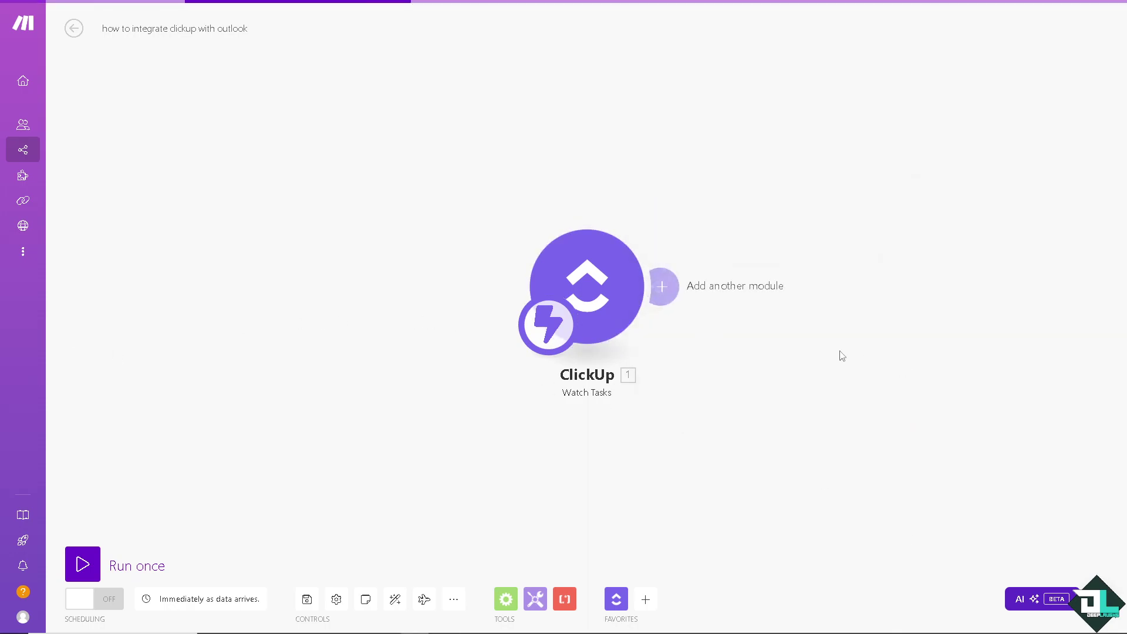
left_click(667, 290)
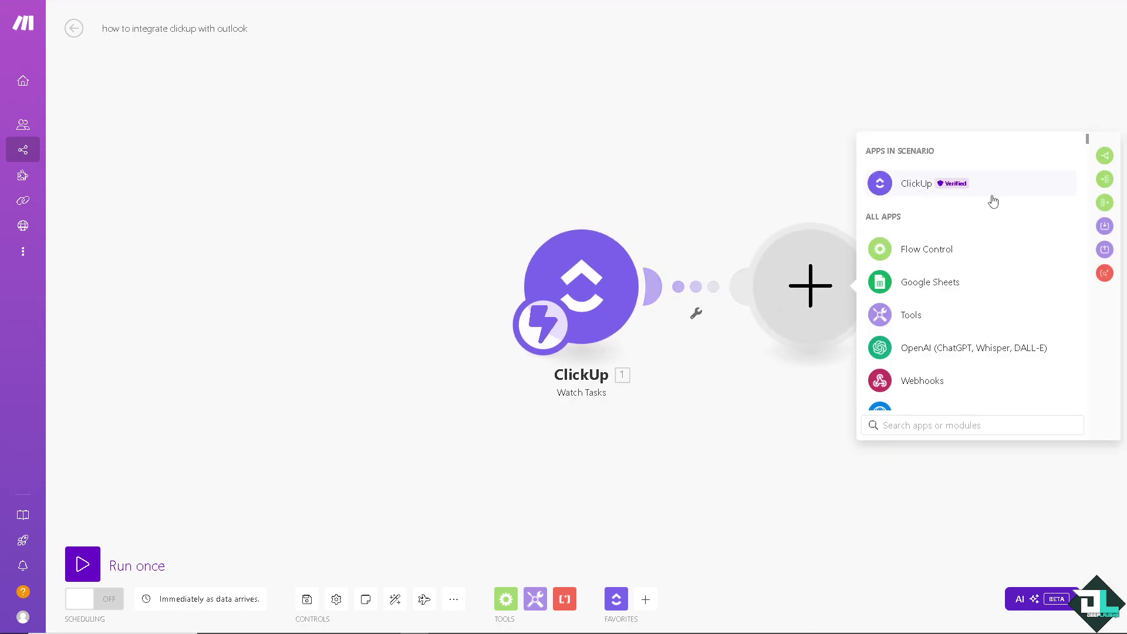
type("outlook")
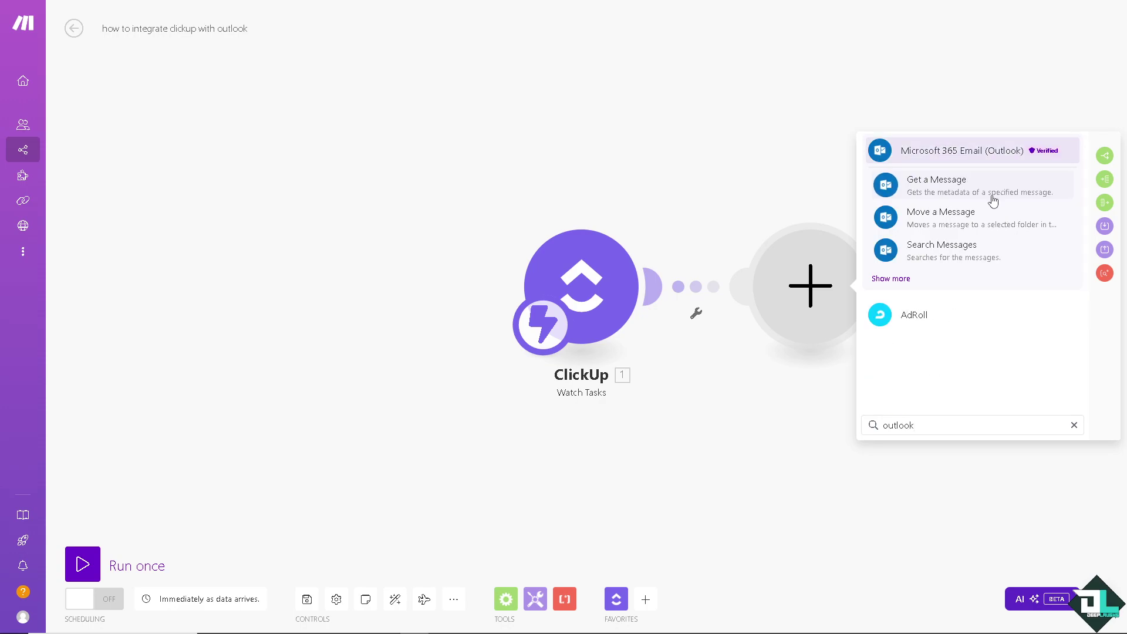
type(" cal")
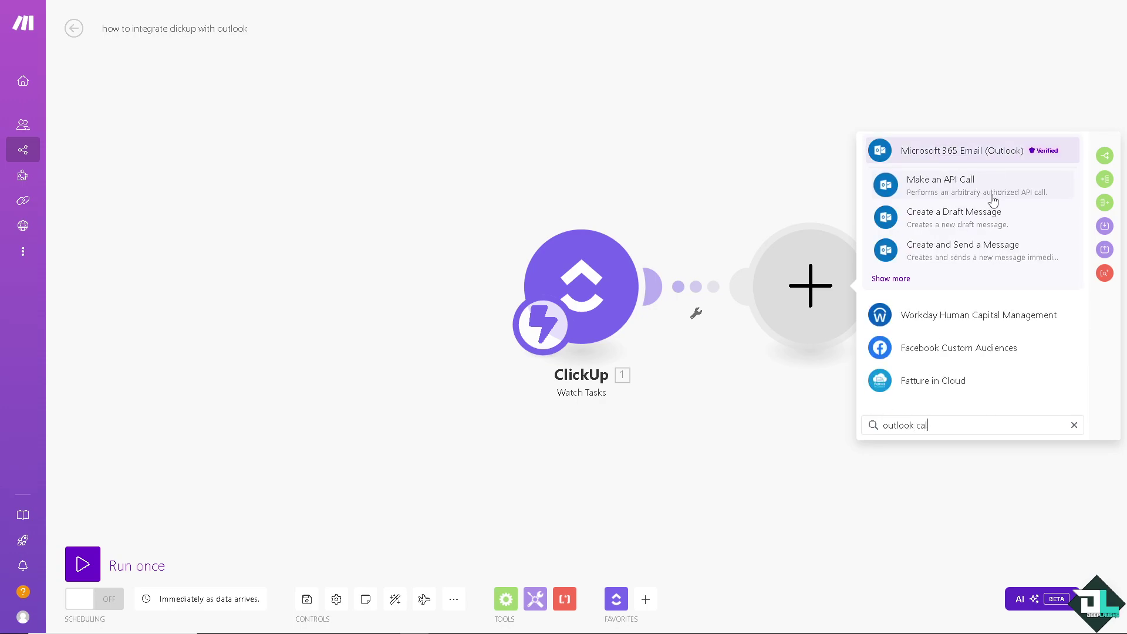
type("e")
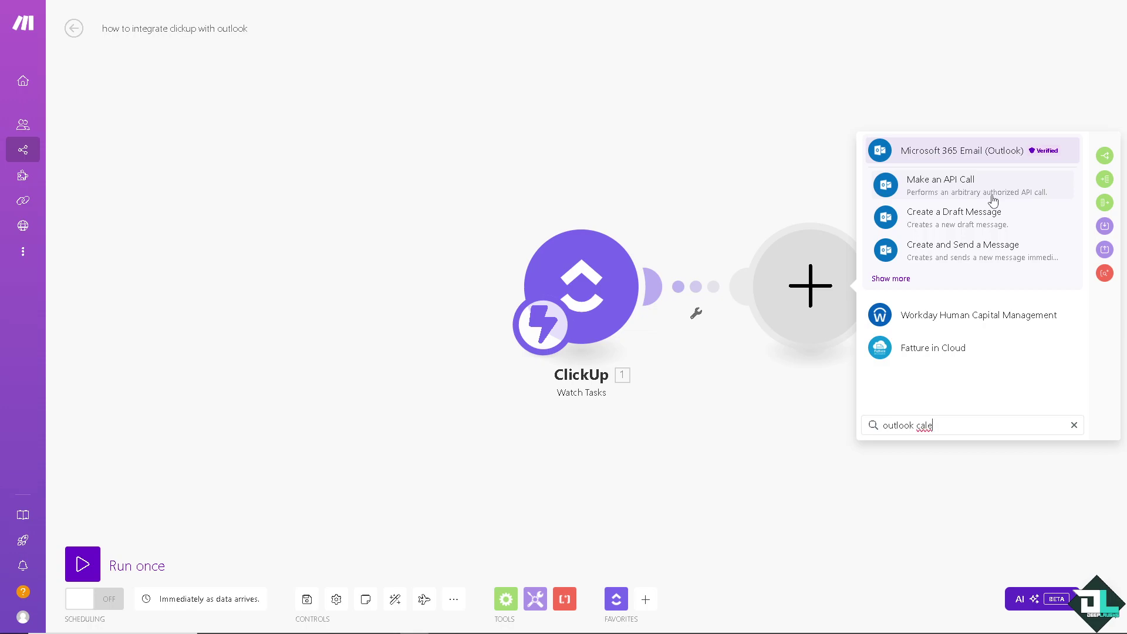
type("ndar")
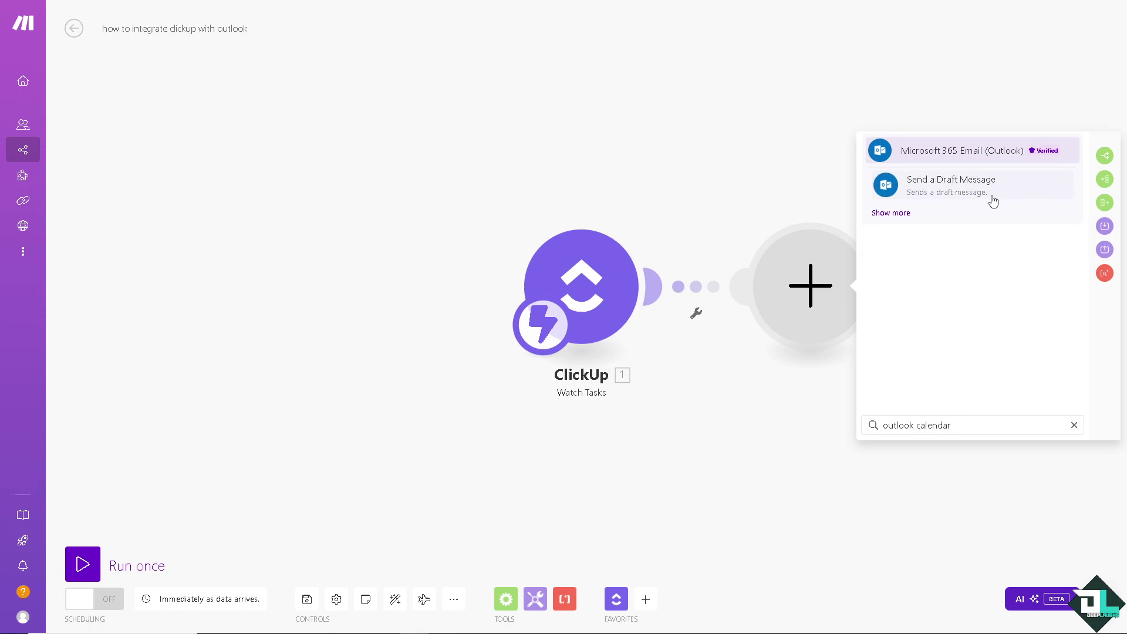
double_click(913, 427)
key("BackSpace")
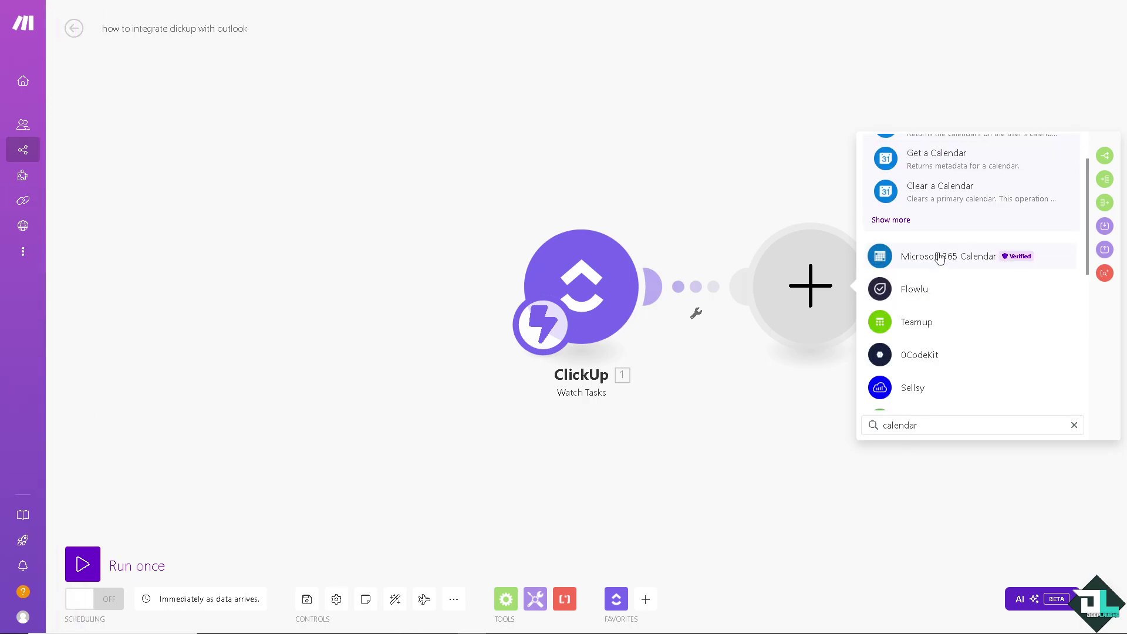
left_click(940, 259)
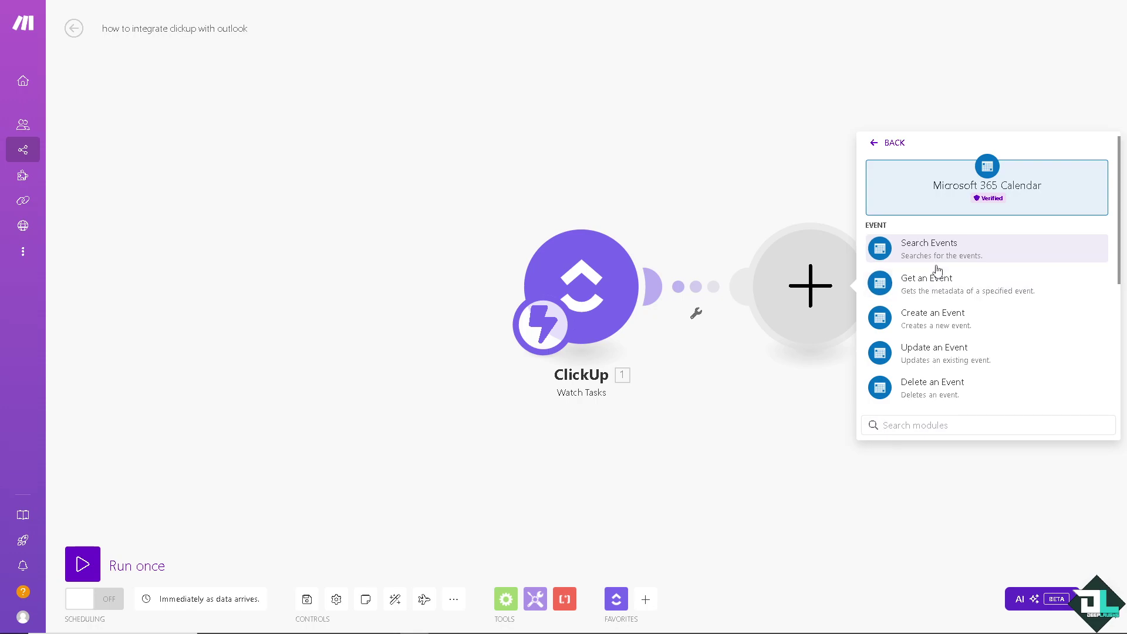
left_click(934, 327)
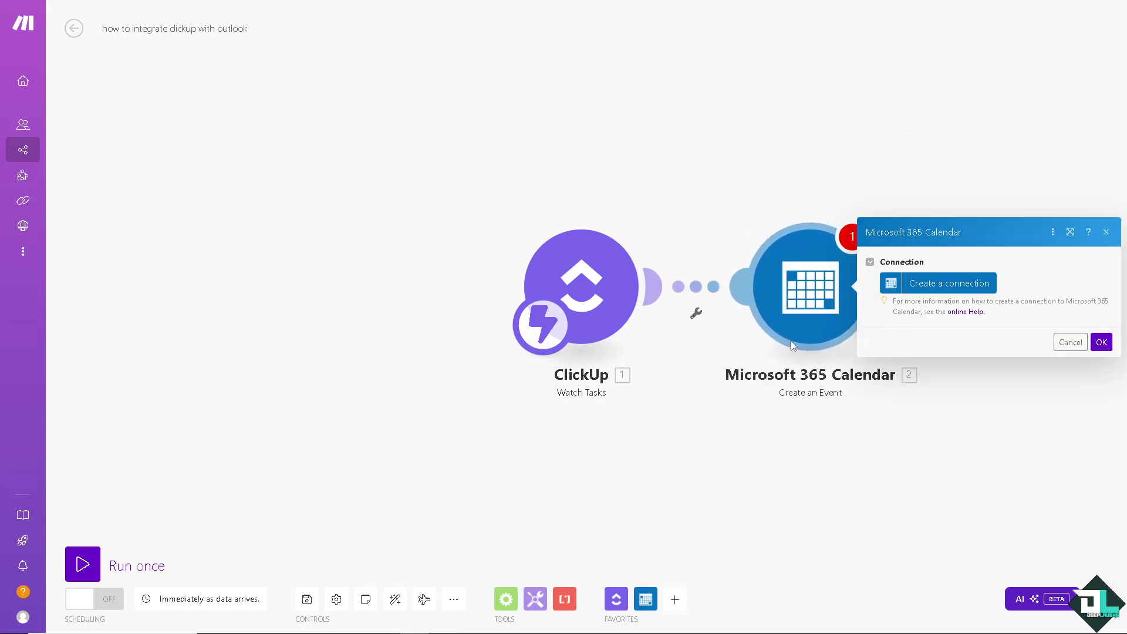
Create and authorize 'My Microsoft connection' for the Create an Event module, granting calendar access.
left_click(1102, 342)
left_click(930, 286)
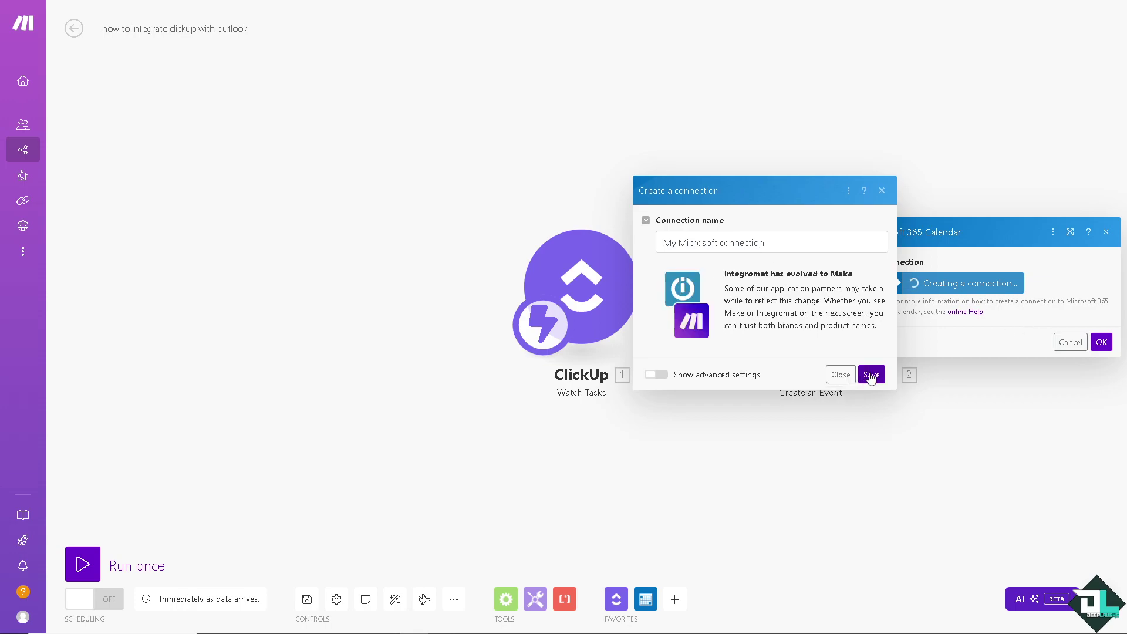
left_click(871, 375)
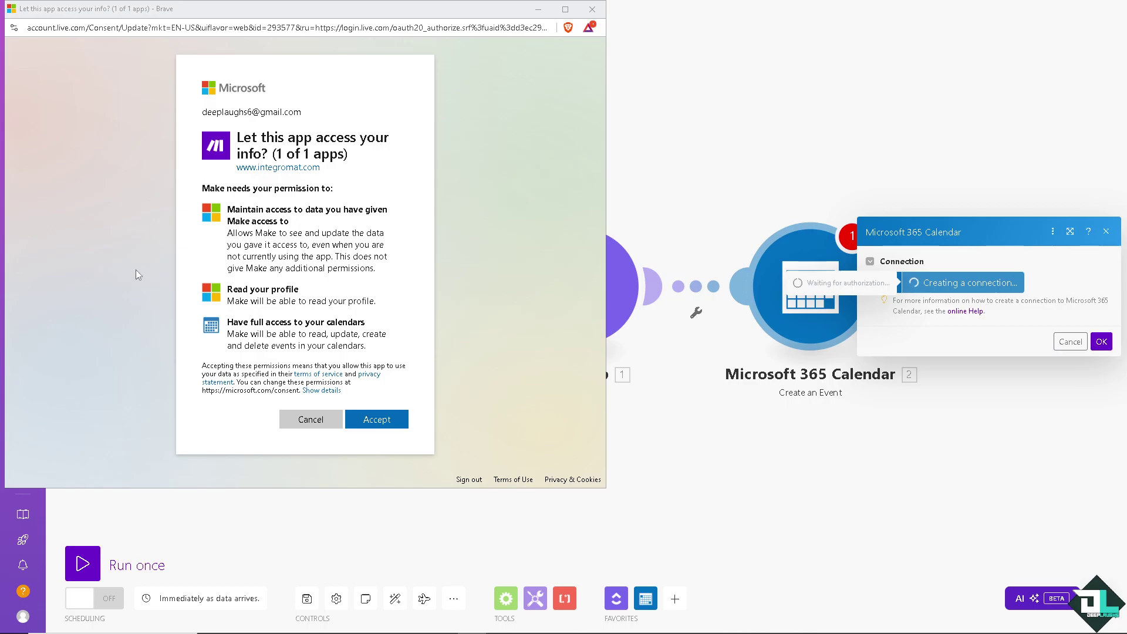
left_click(383, 420)
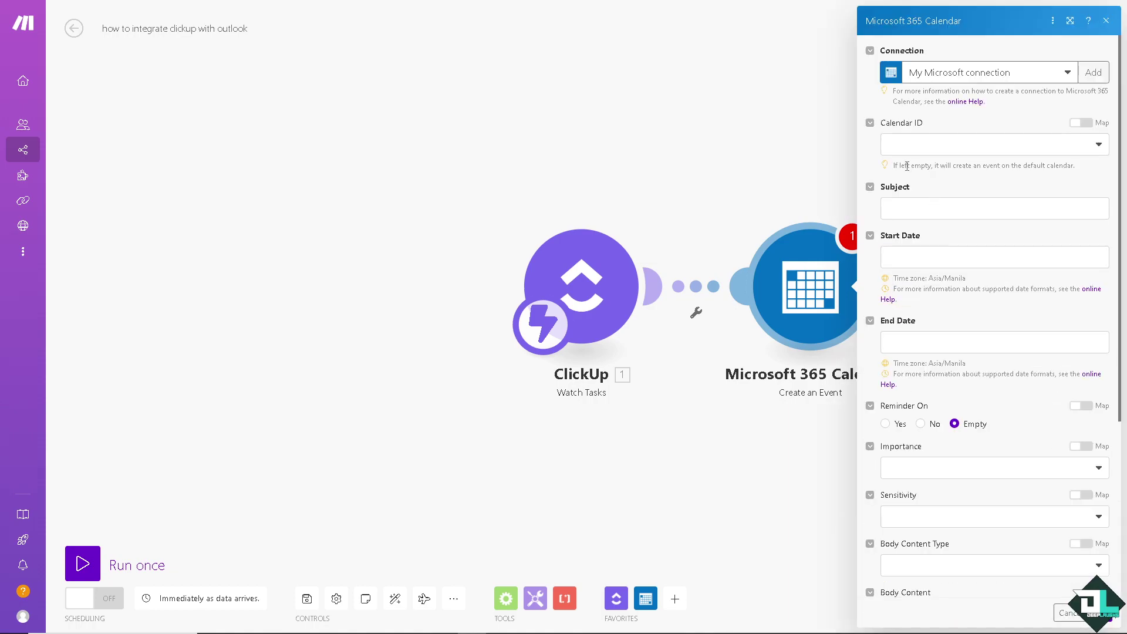
Use the Calendar calendar, paste the subject, and map ClickUp Event and Task ID to start/end dates.
left_click(920, 152)
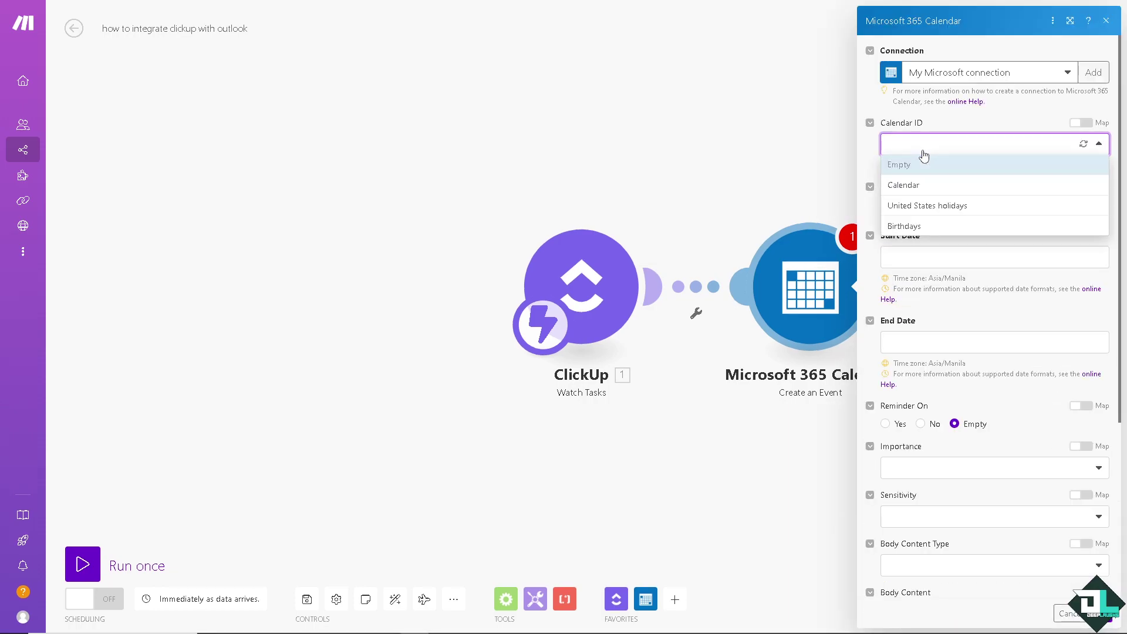
left_click(915, 191)
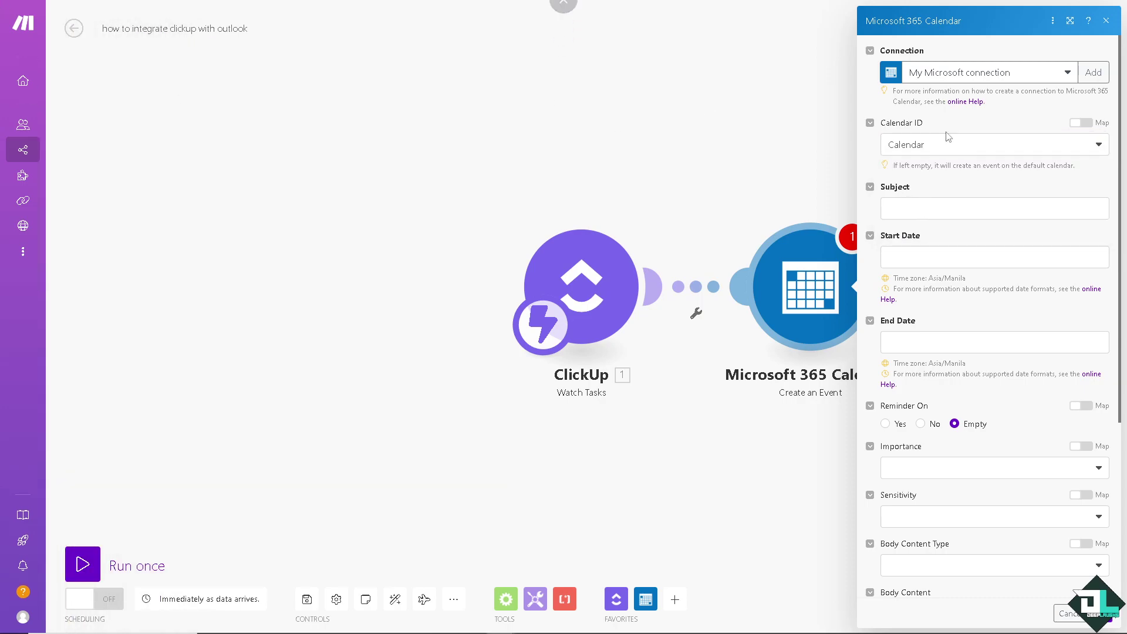
left_click(934, 201)
type("how to integrate clickup with outlook")
left_click(939, 254)
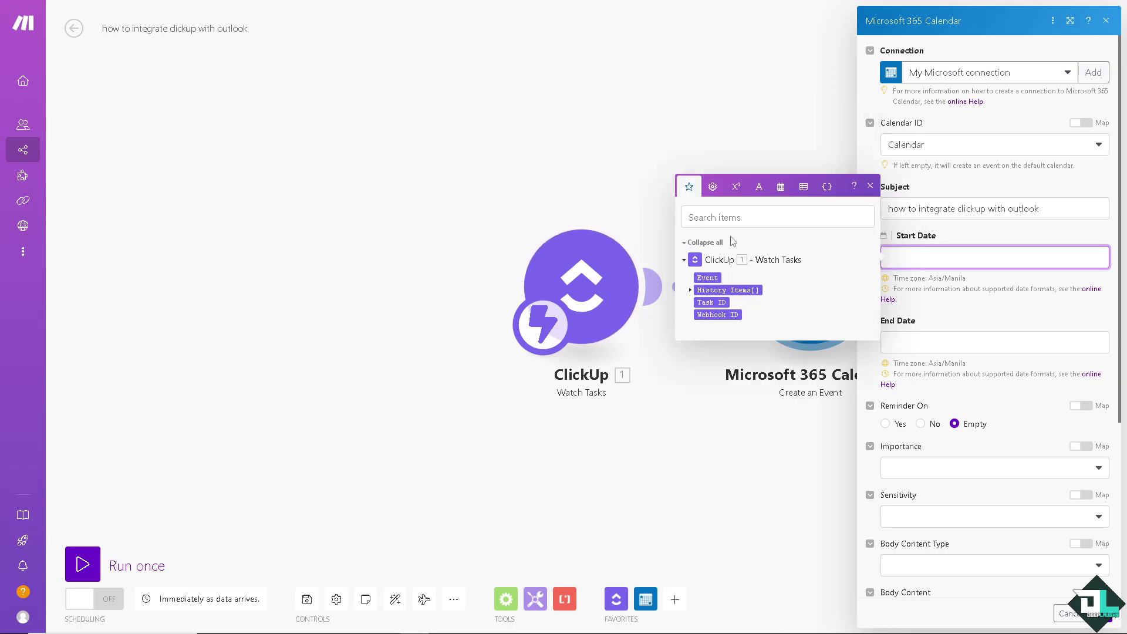
left_click(979, 304)
left_click(951, 257)
left_click(706, 278)
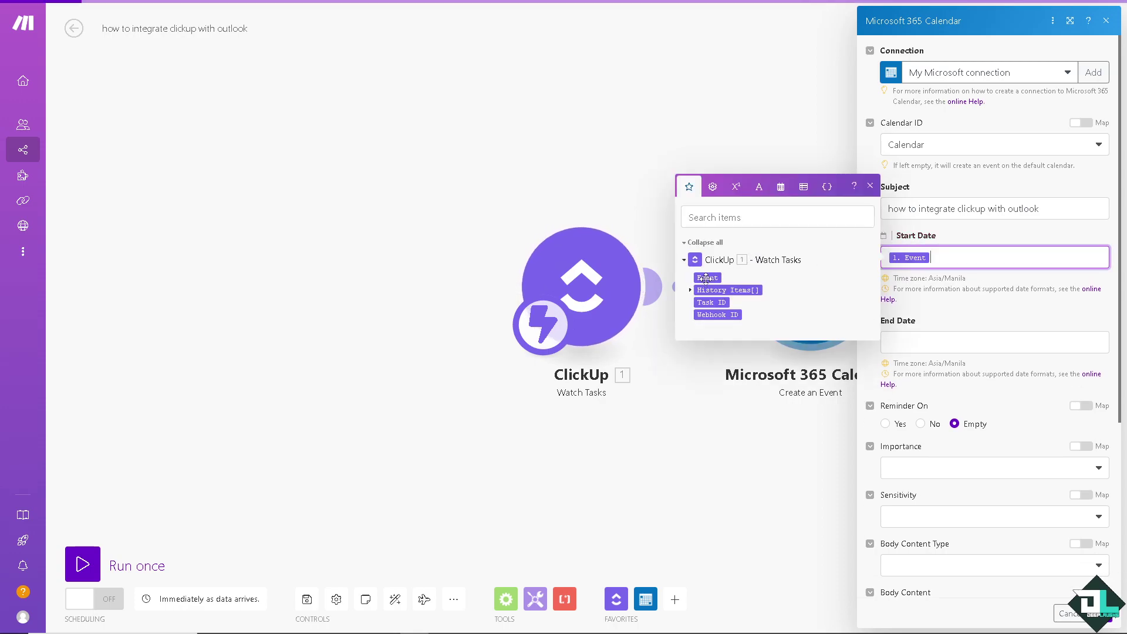
left_click(969, 340)
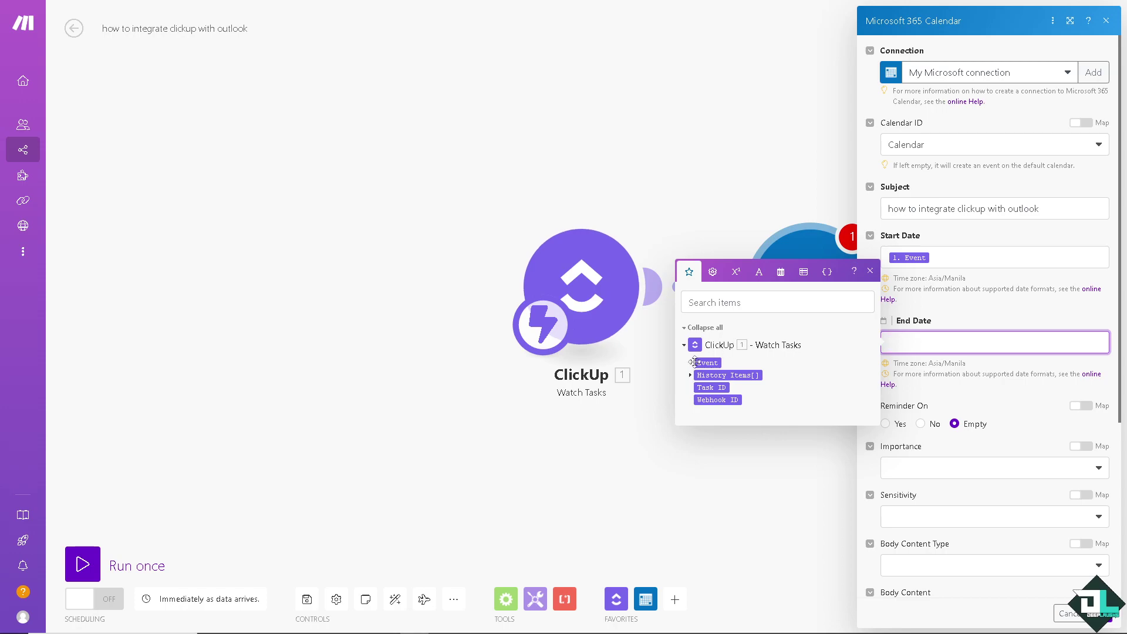
left_click(711, 387)
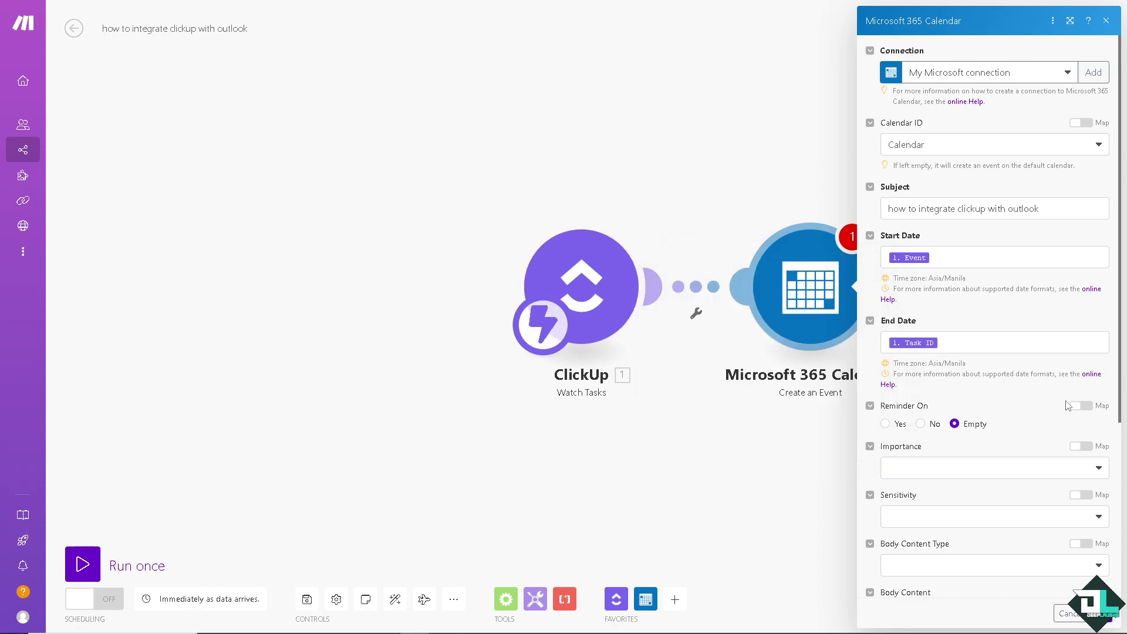
left_click(1074, 434)
Turn the reminder on and set importance Low, sensitivity Normal and body type Plain Text.
left_click(893, 424)
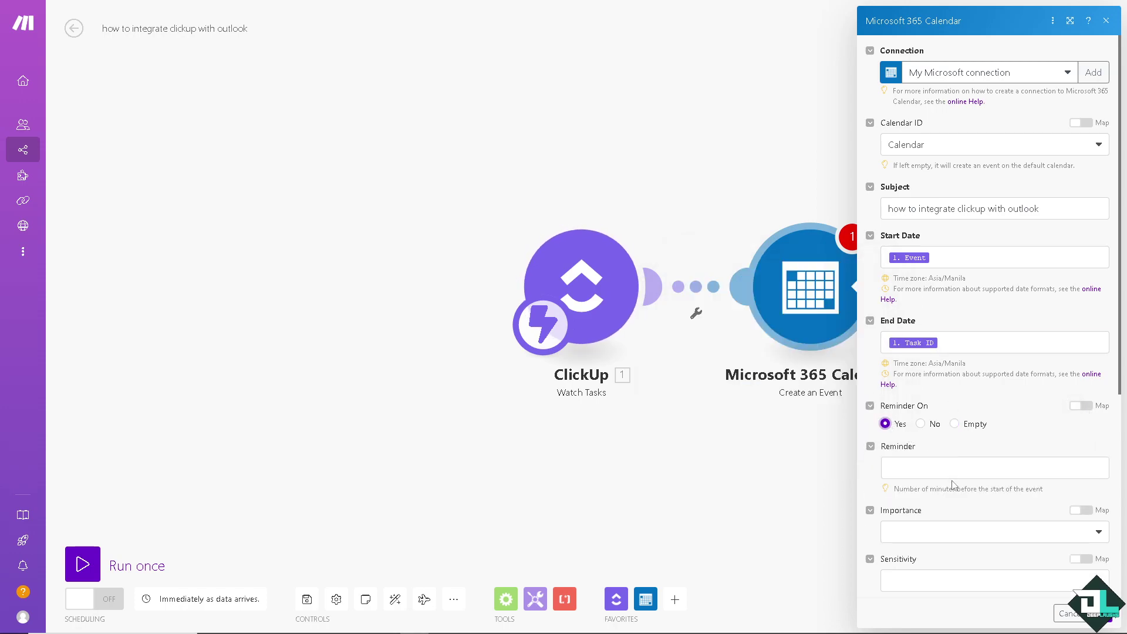
scroll(941, 474, "down", 1)
left_click(927, 472)
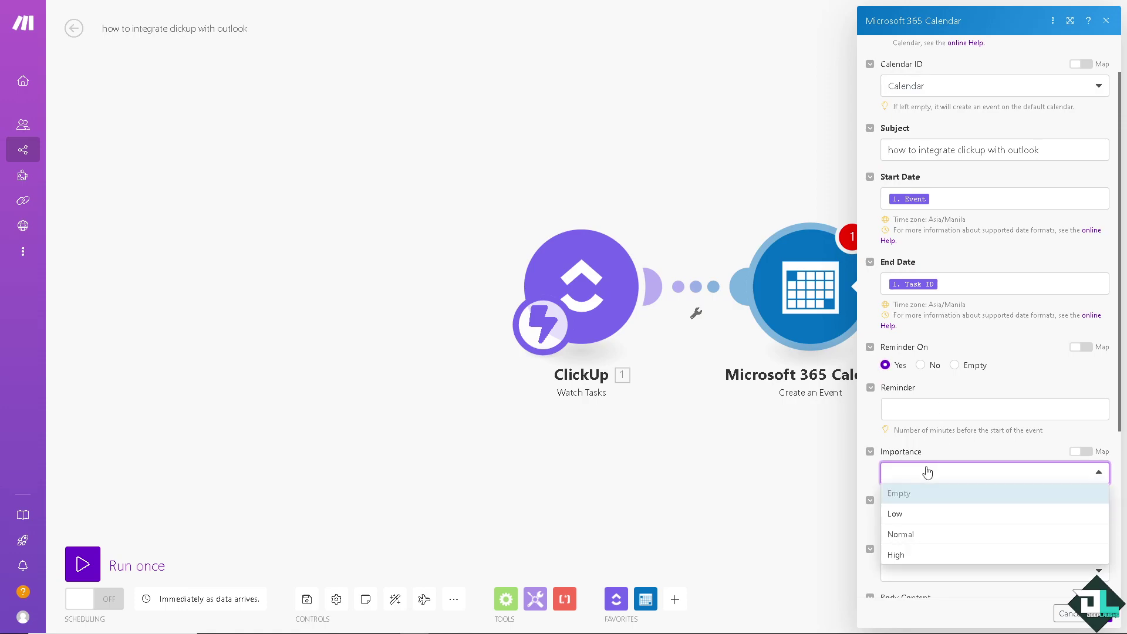
left_click(903, 513)
scroll(958, 473, "down", 2)
left_click(957, 457)
left_click(951, 405)
left_click(908, 448)
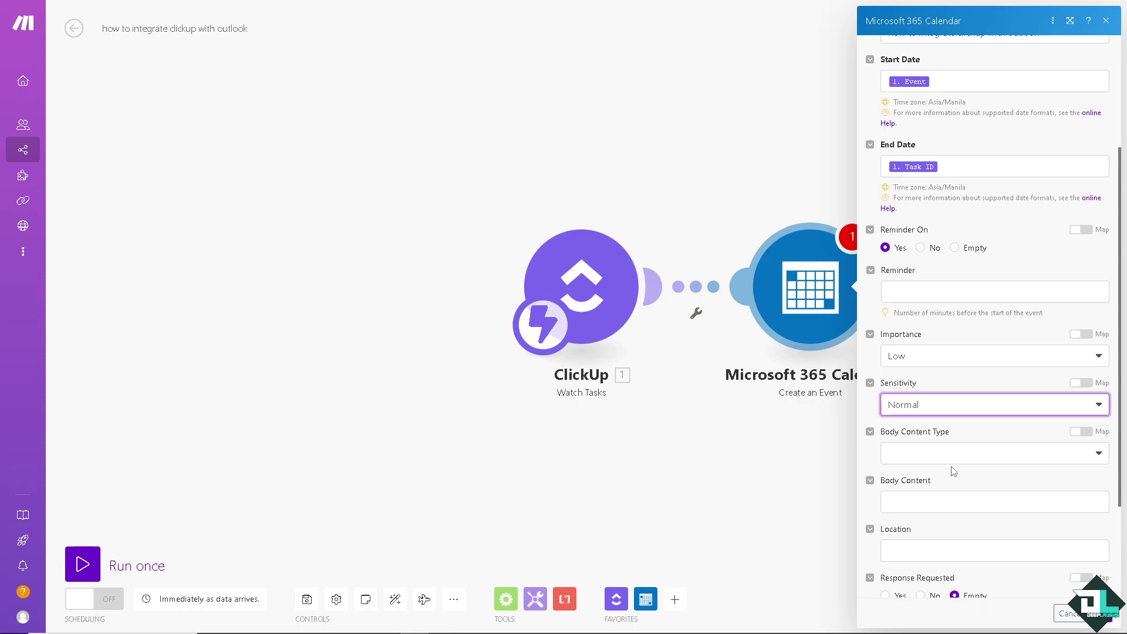
left_click(952, 457)
left_click(914, 493)
Paste the title text as body and location, request responses, show as Free, and save.
scroll(947, 498, "down", 1)
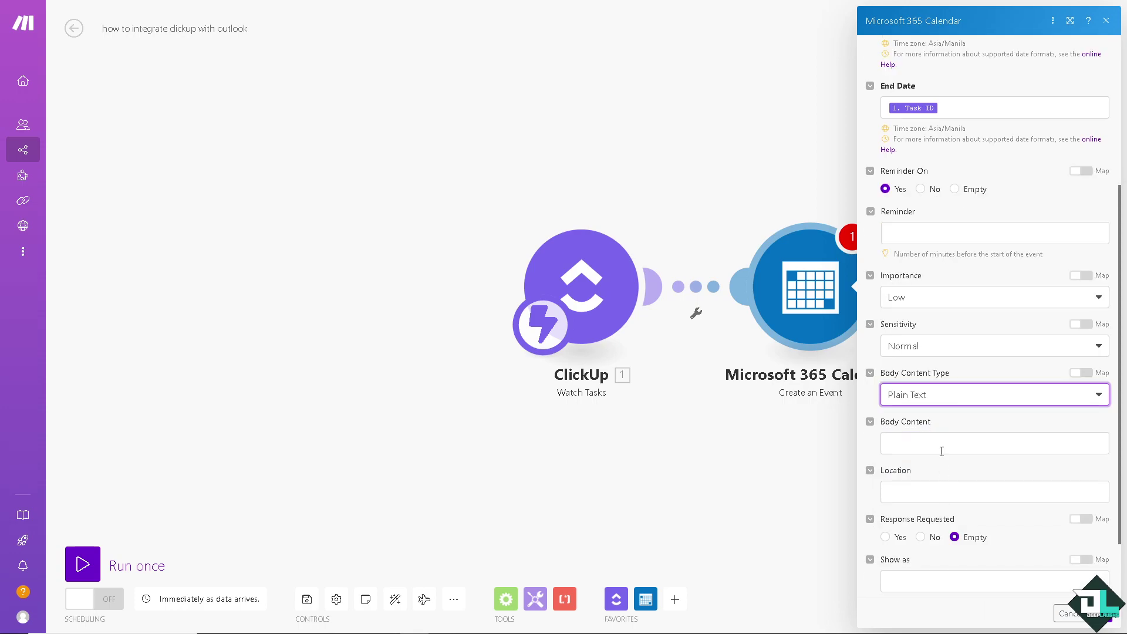
left_click(940, 440)
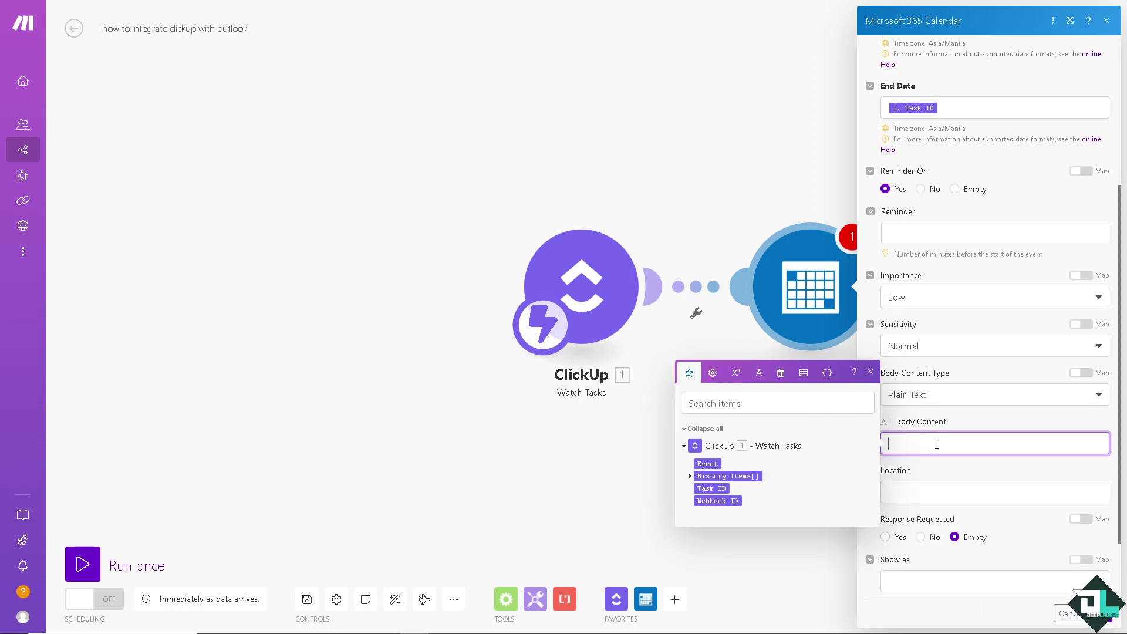
type("how to integrate clickup with outlook")
left_click(1009, 492)
type("how to integrate clickup with outlook")
left_click(886, 539)
left_click(959, 583)
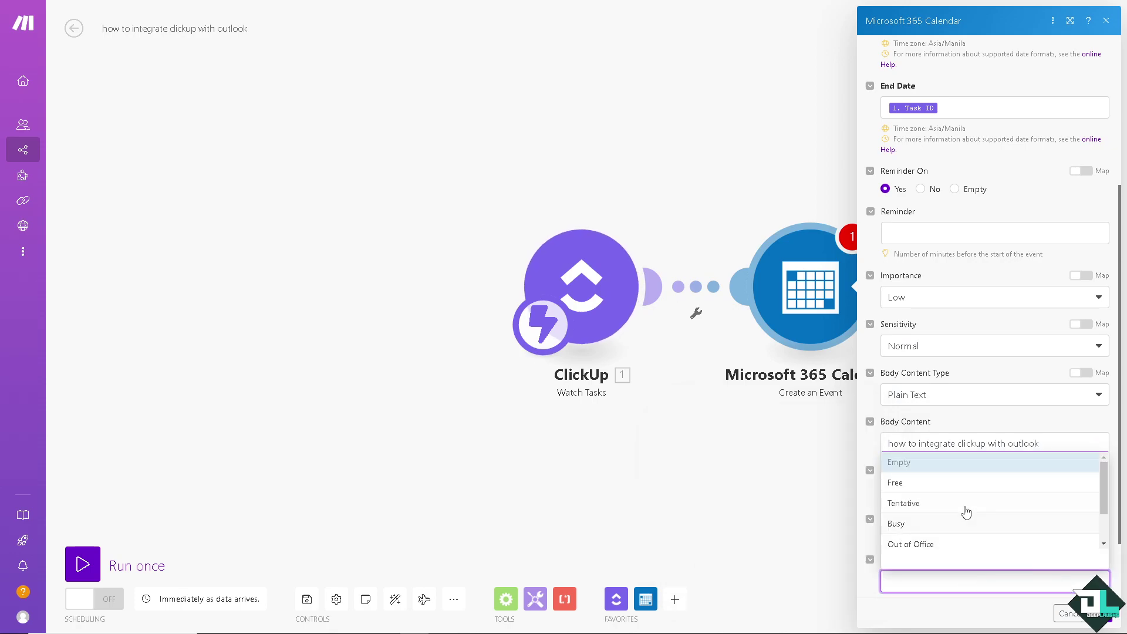
left_click(945, 486)
left_click(1098, 613)
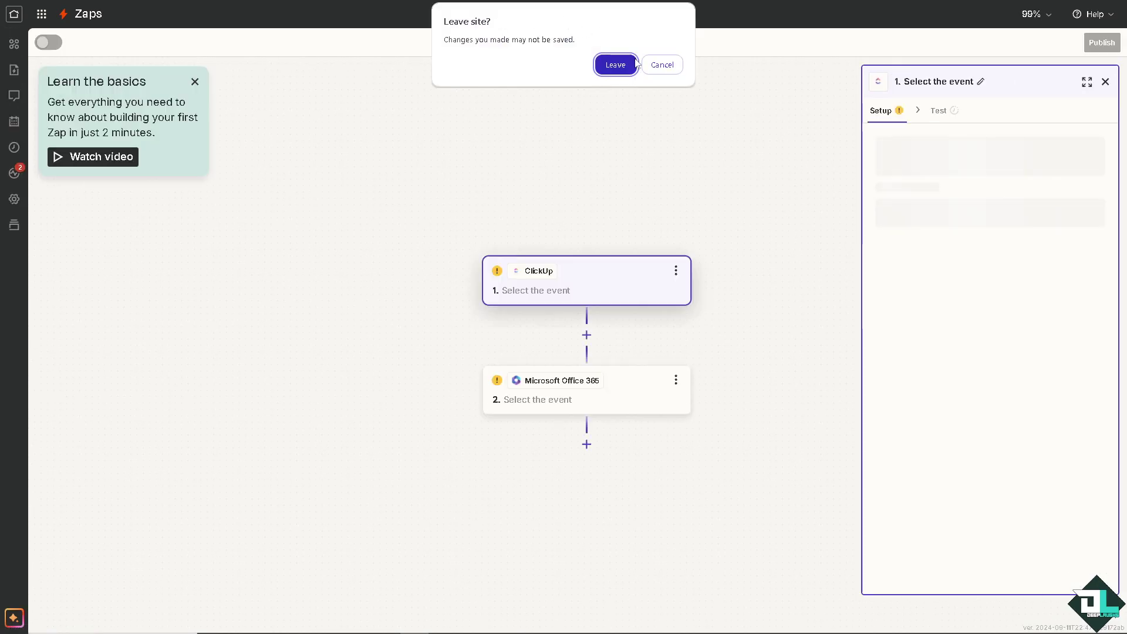
Stay in the editor and rename the zap to 'how to integrate clickup with outlook'.
left_click(646, 65)
left_click(599, 14)
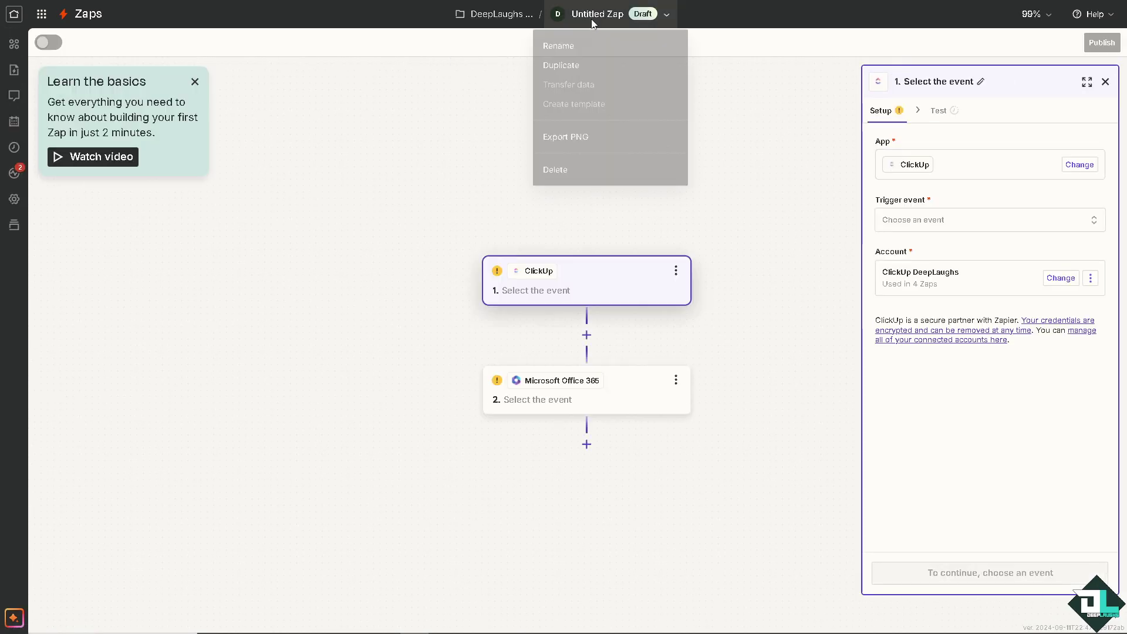
left_click(579, 52)
type("how to integrate clickup with outlook")
key("Return")
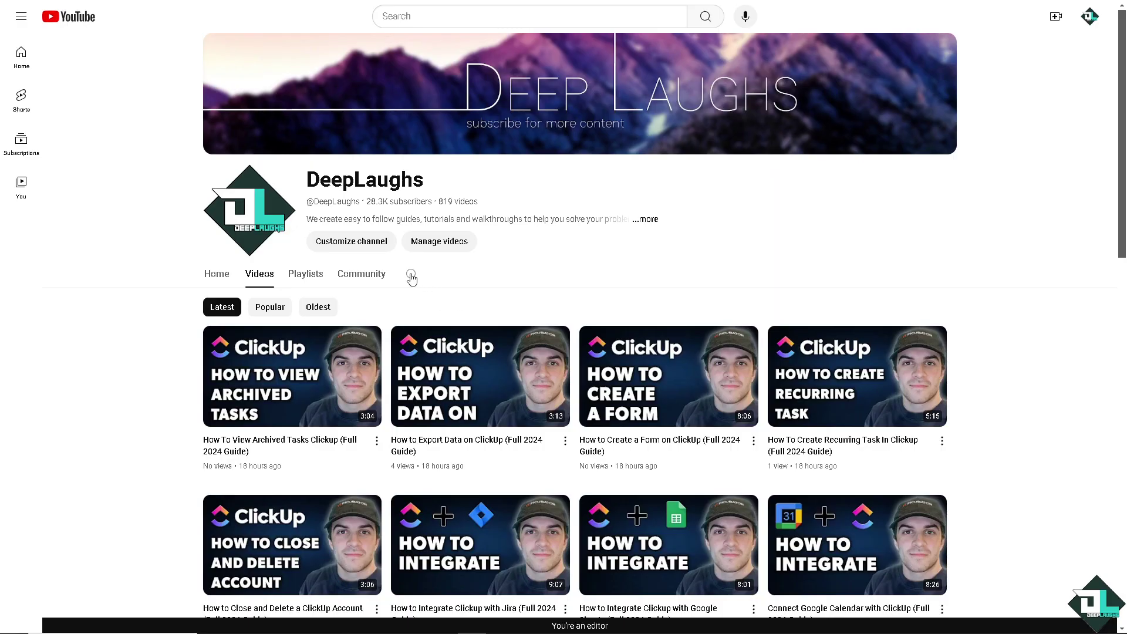
Search the channel's videos for 'Zapier', then view and close the channel's About details.
left_click(411, 275)
type("Zapier")
key("Return")
left_click(650, 224)
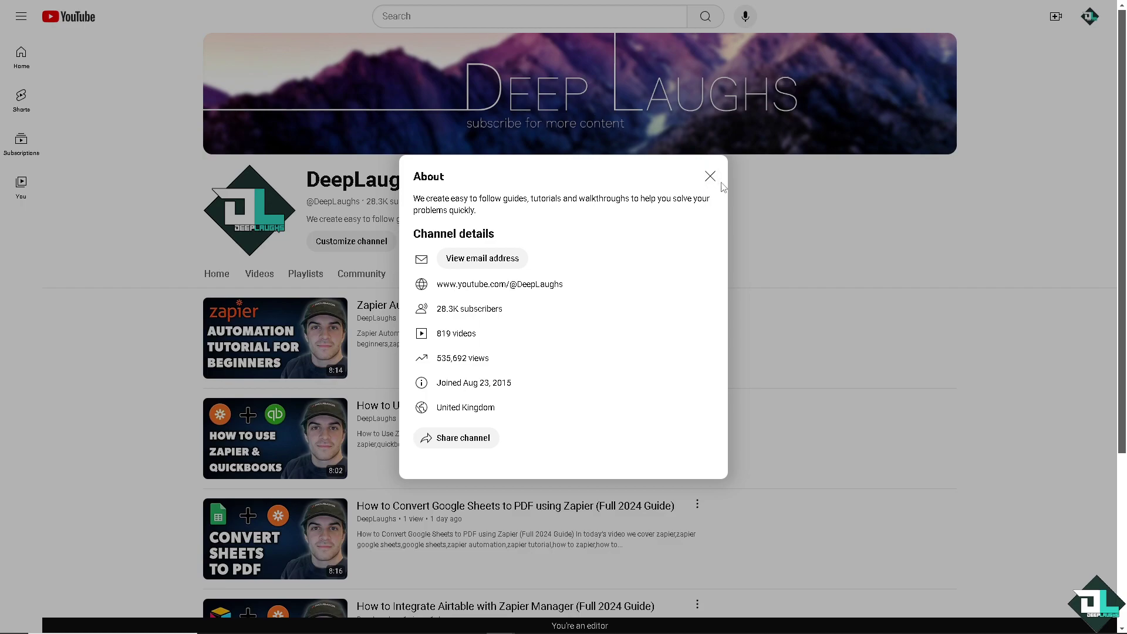
left_click(710, 176)
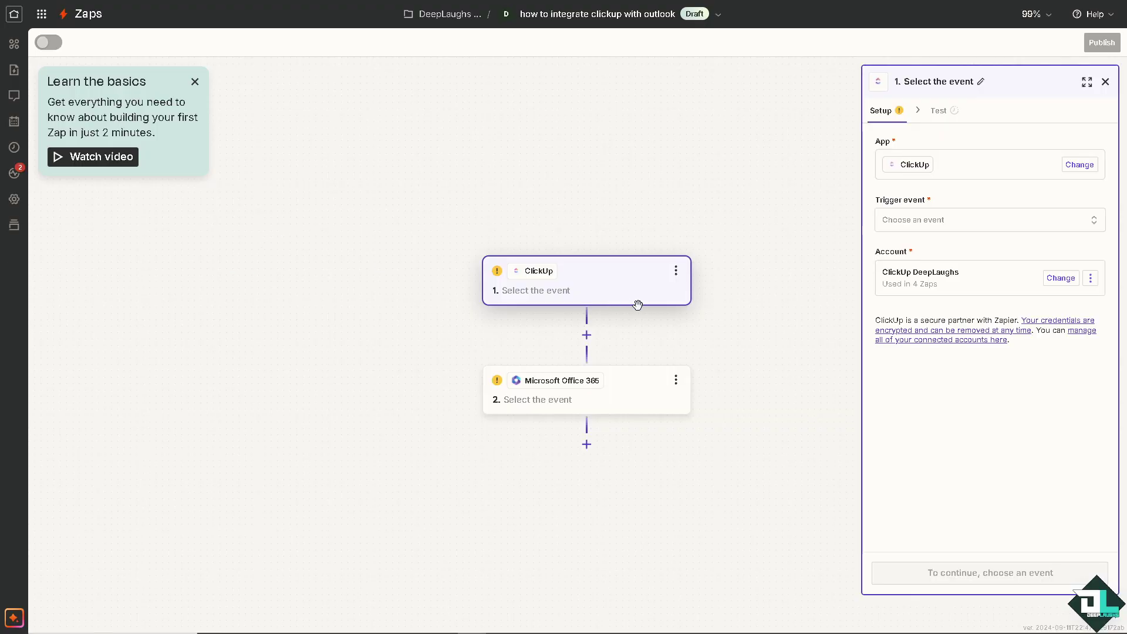
Set the ClickUp trigger event to New Comment on a Task.
left_click(939, 221)
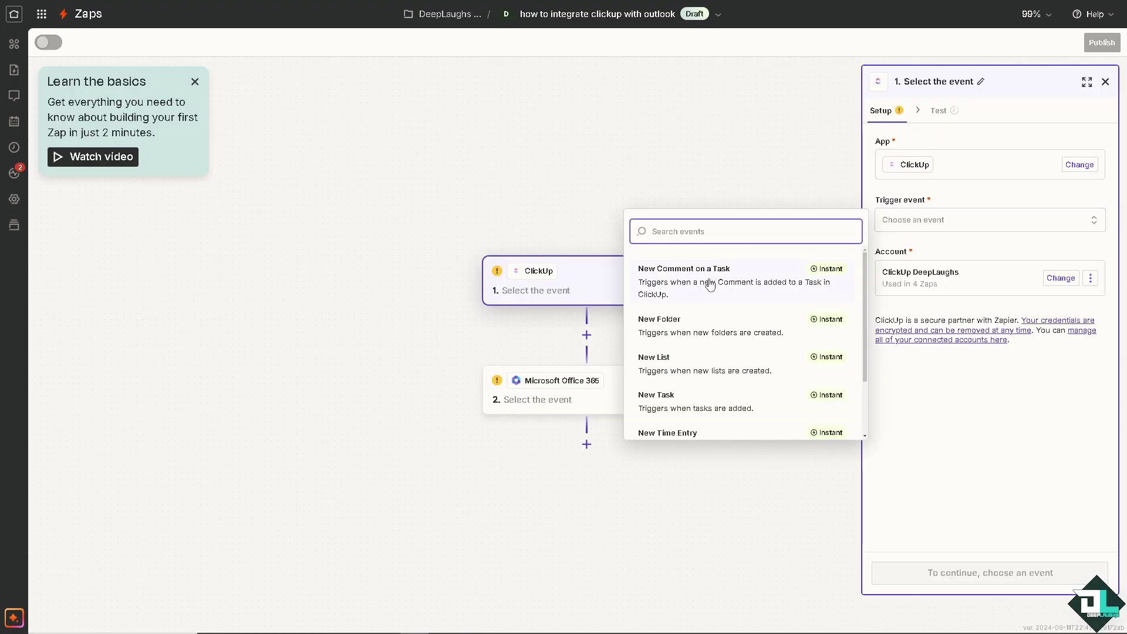
left_click(707, 277)
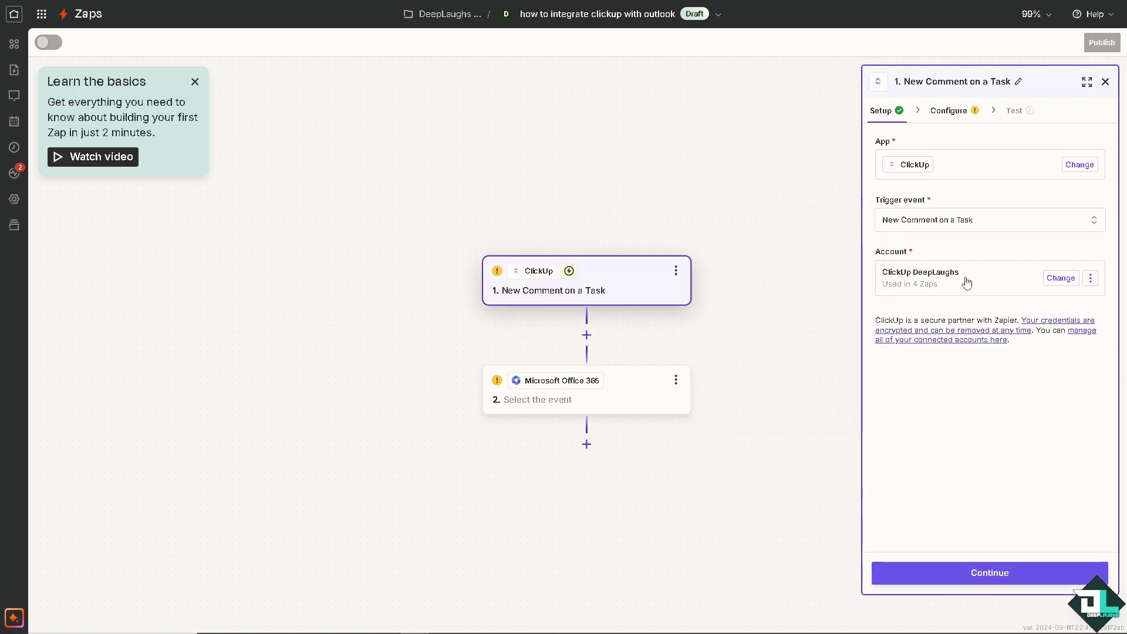
left_click(903, 572)
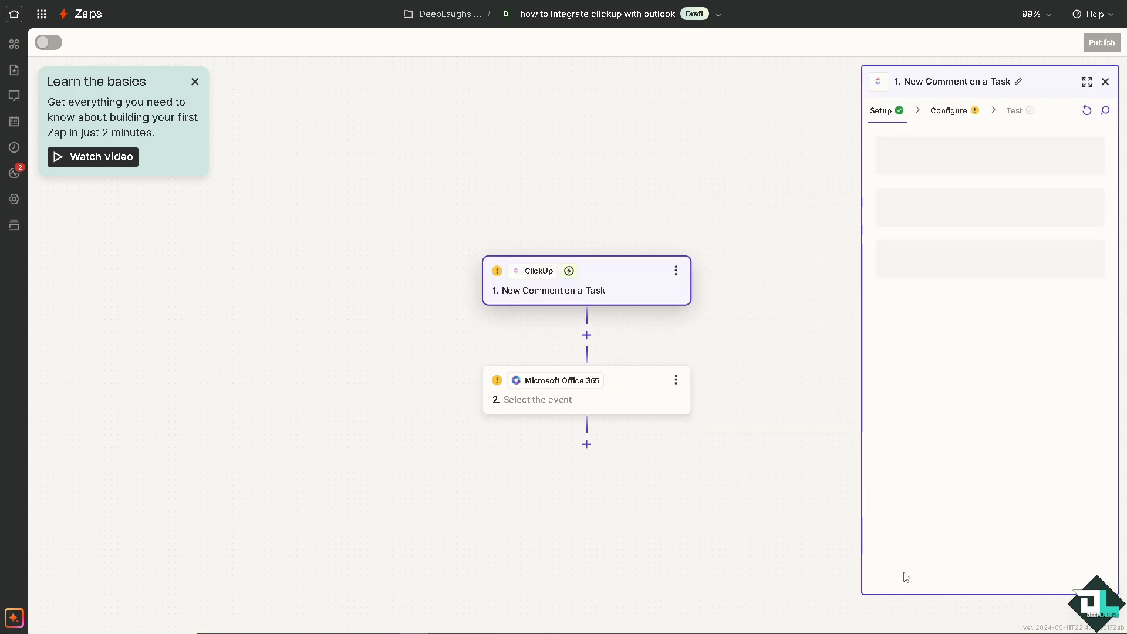
Point the trigger at the how-to tutorials workspace, its space, Projects folder, Project 1 list and the only user.
left_click(922, 166)
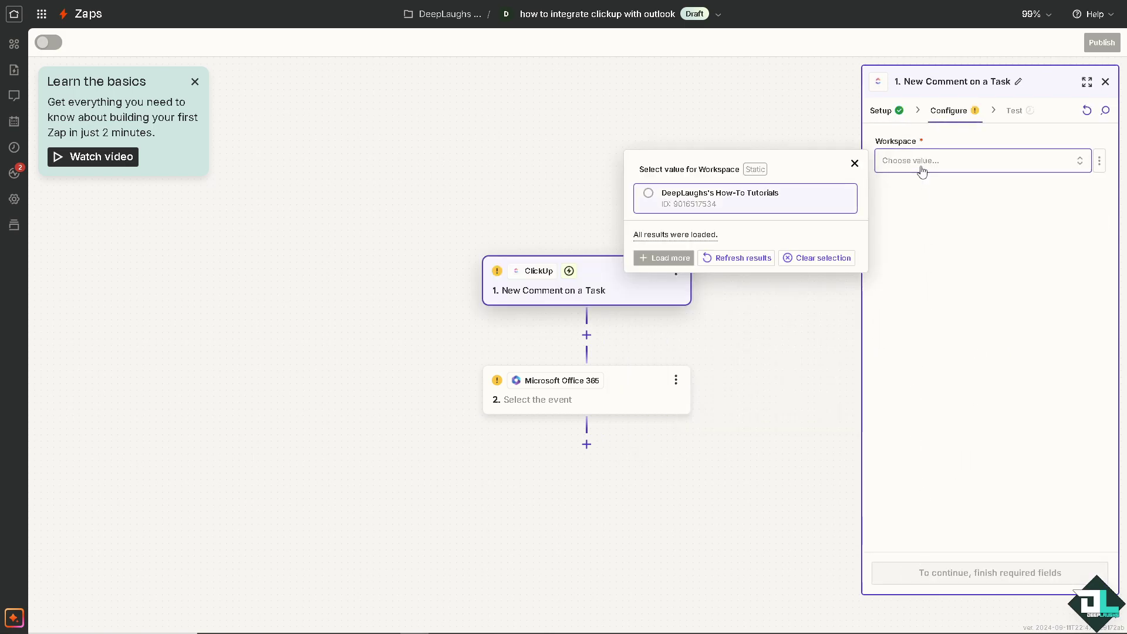
left_click(656, 199)
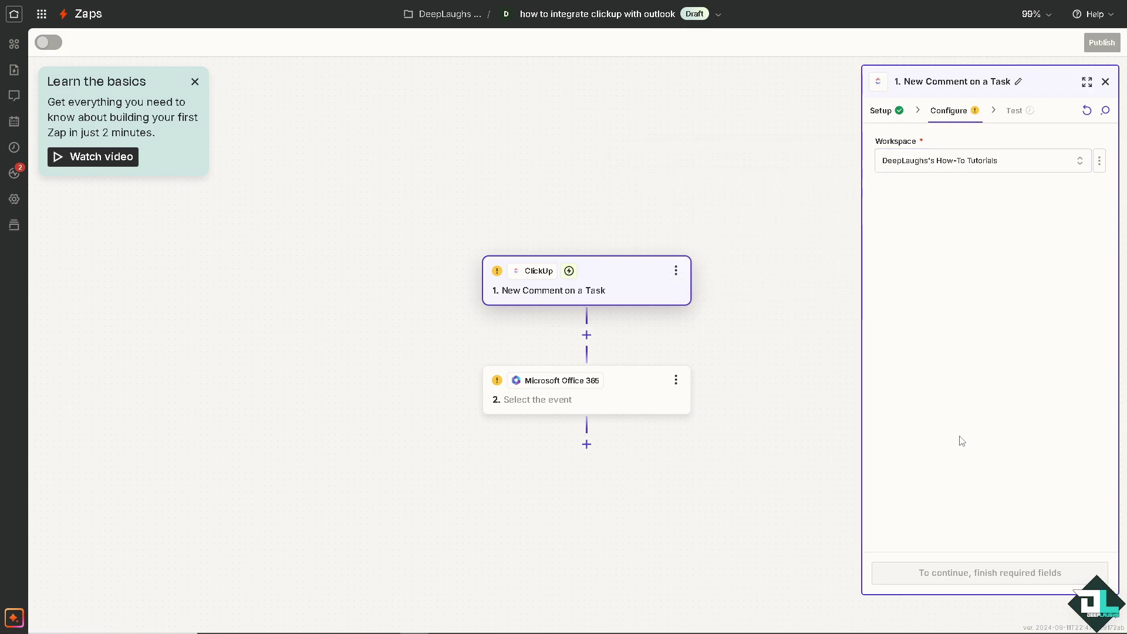
left_click(925, 209)
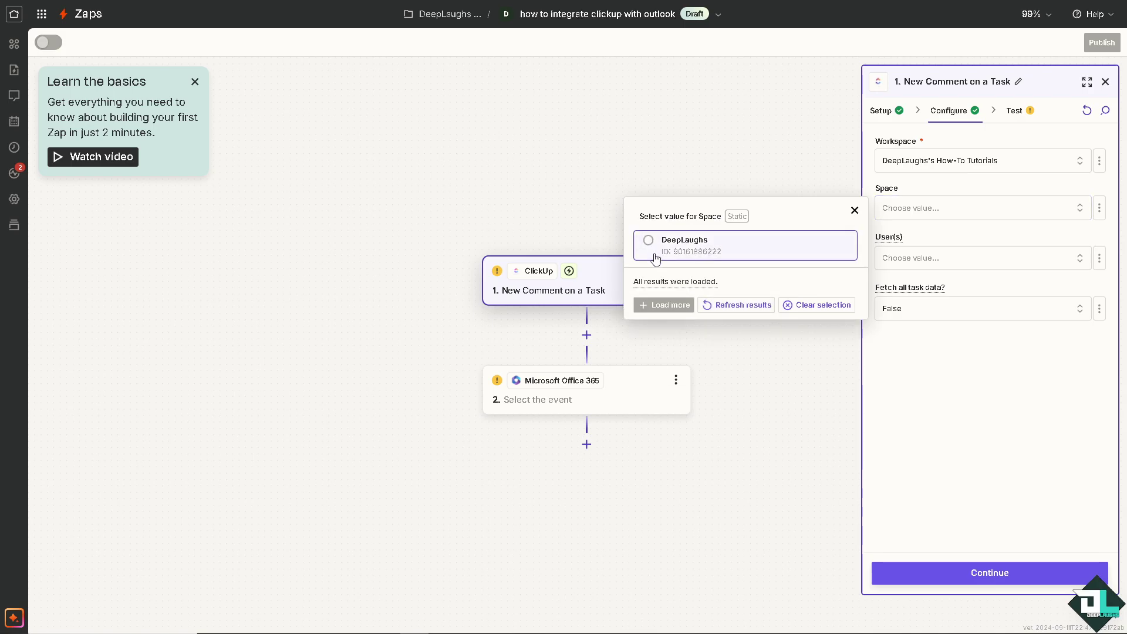
left_click(653, 249)
left_click(935, 262)
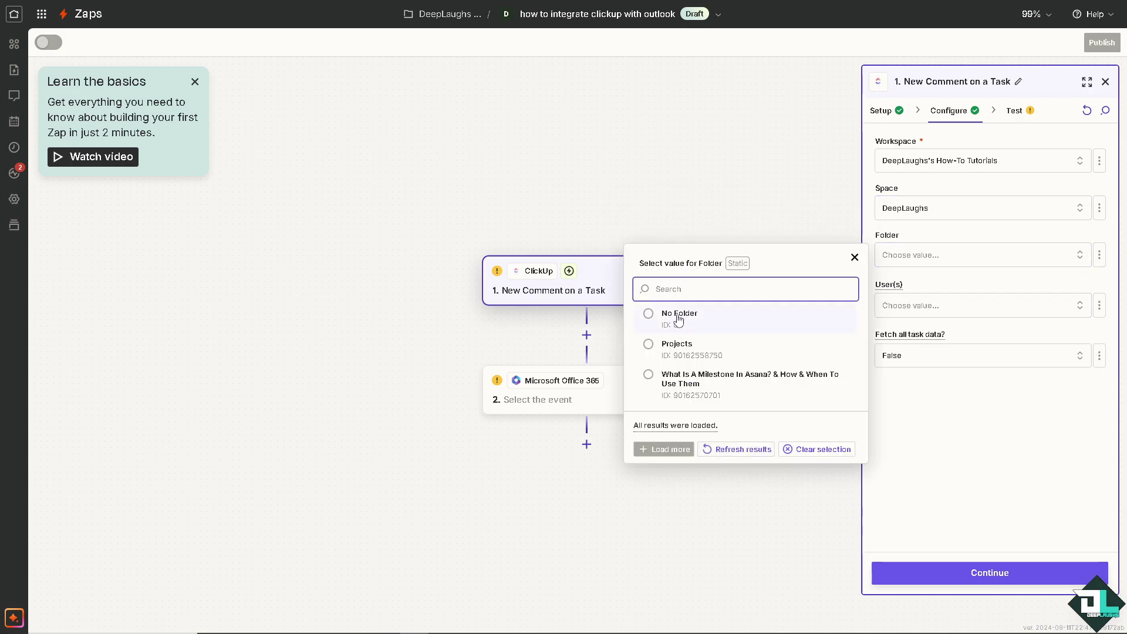
left_click(673, 348)
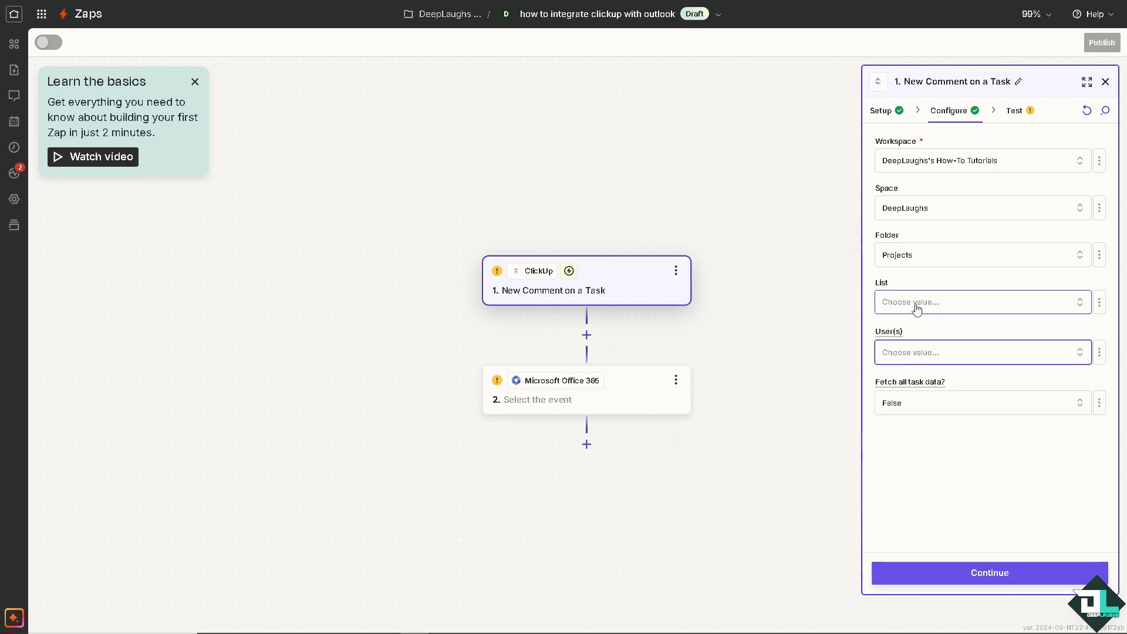
left_click(914, 304)
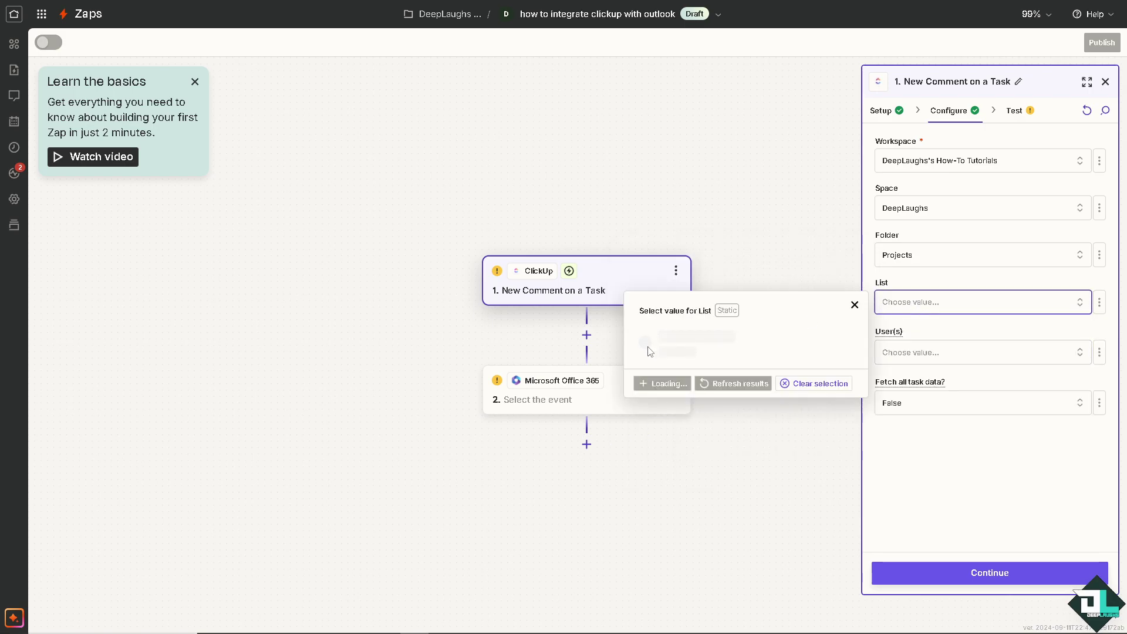
left_click(681, 340)
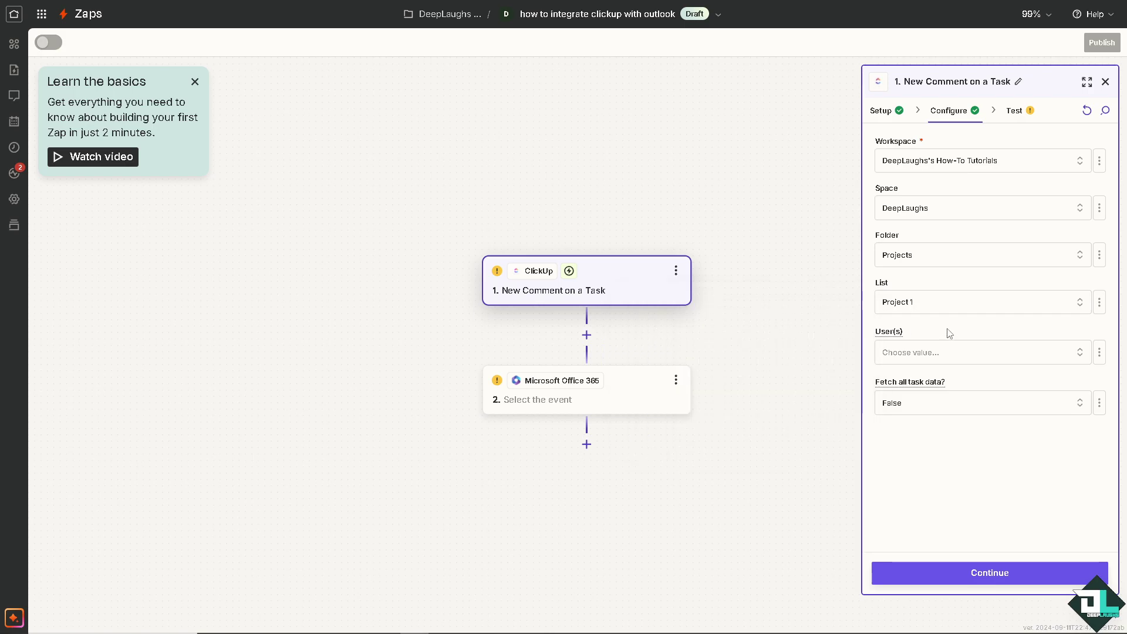
left_click(939, 355)
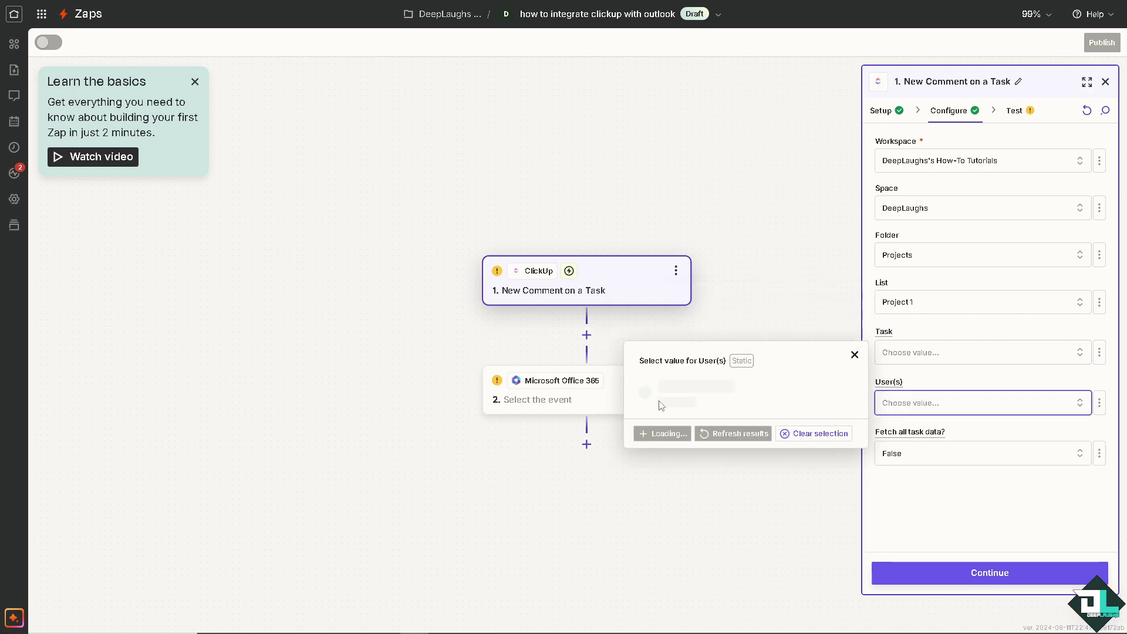
left_click(668, 435)
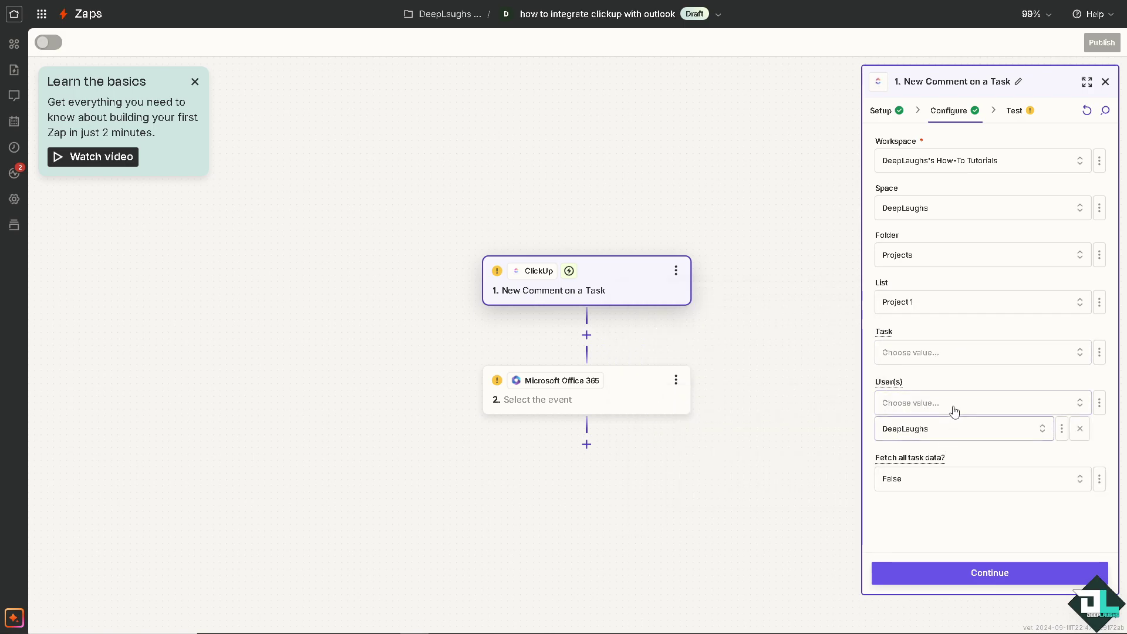
left_click(956, 573)
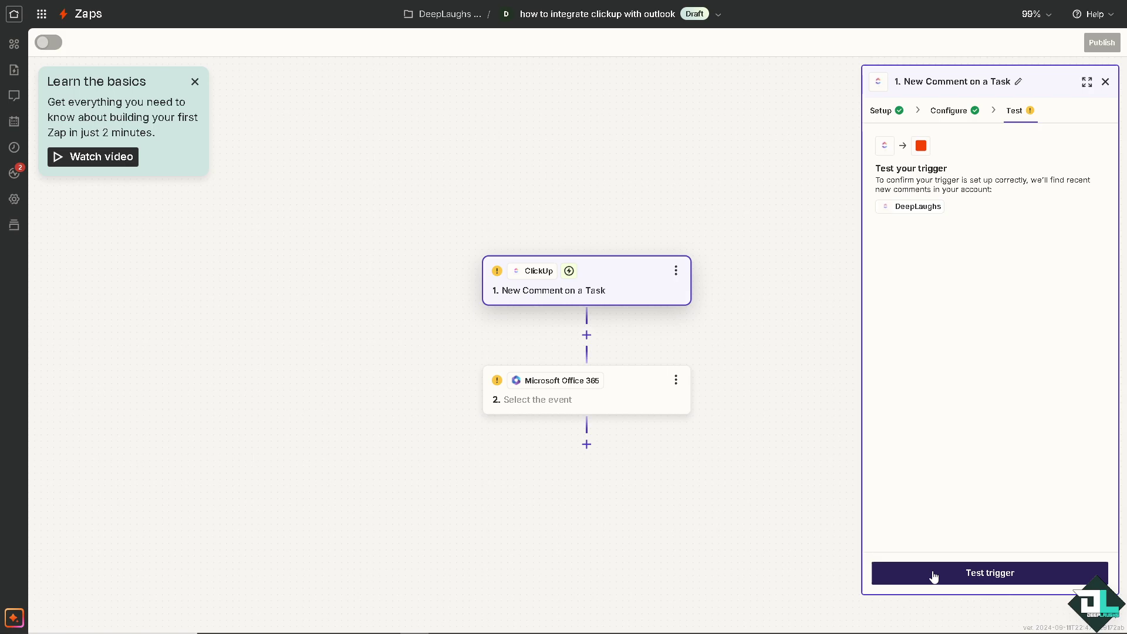
Test the ClickUp trigger and continue with the New Comment A record.
left_click(934, 577)
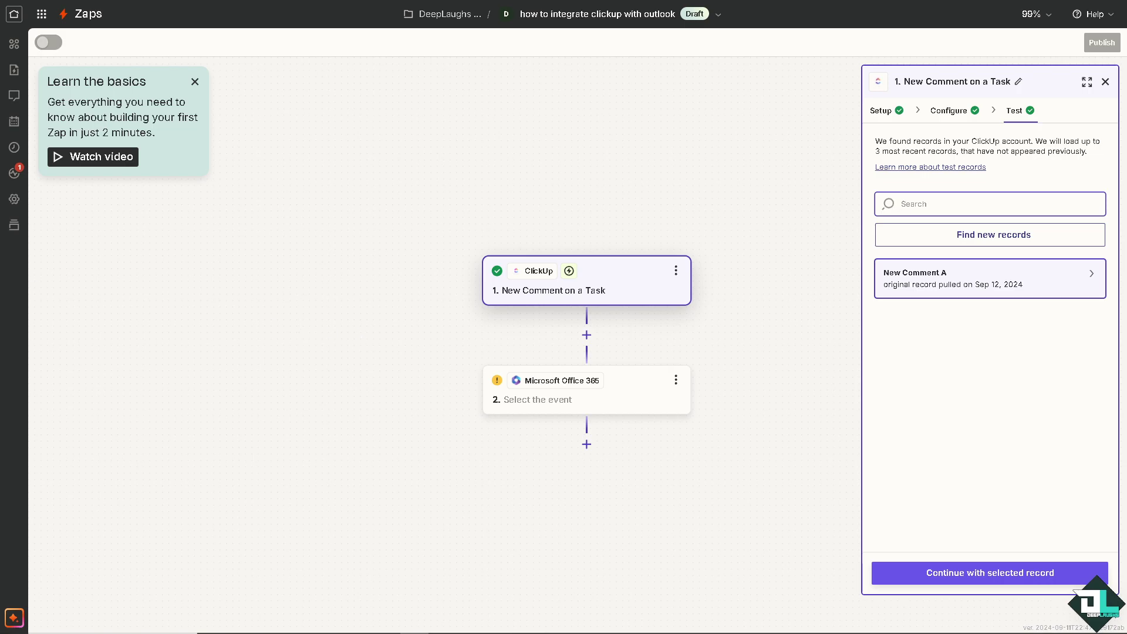
left_click(990, 573)
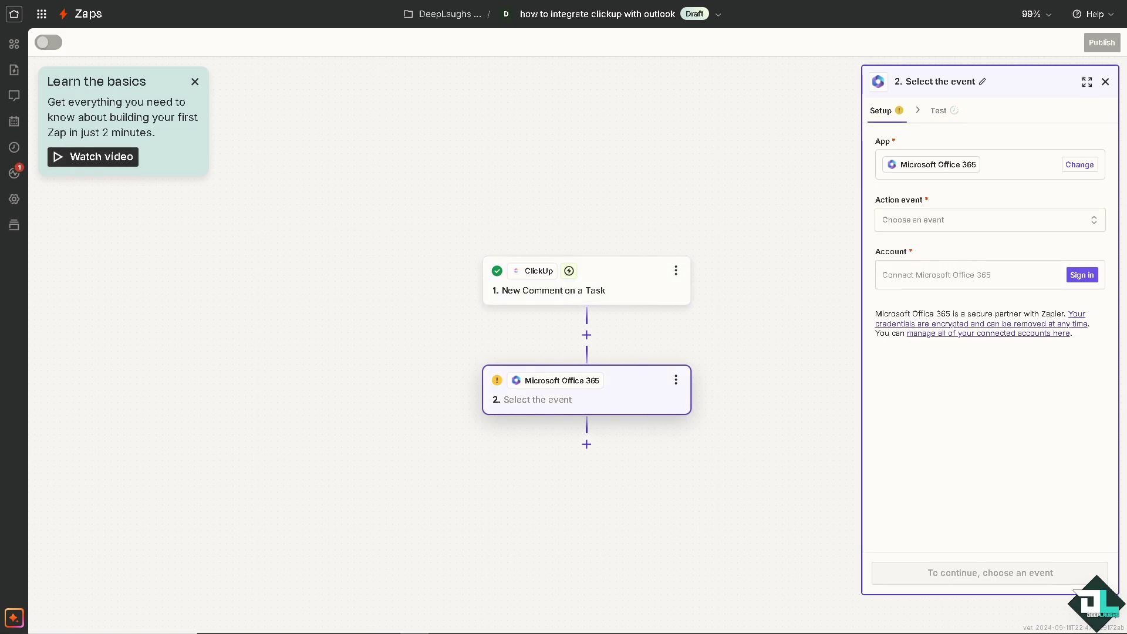